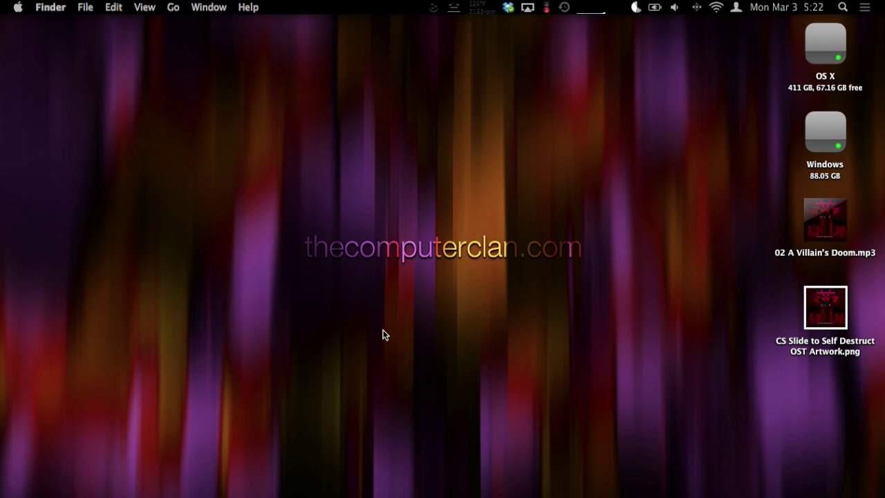
Launch After Effects CC from the Dock so it opens with an empty Untitled Project.
mouse_move(308, 492)
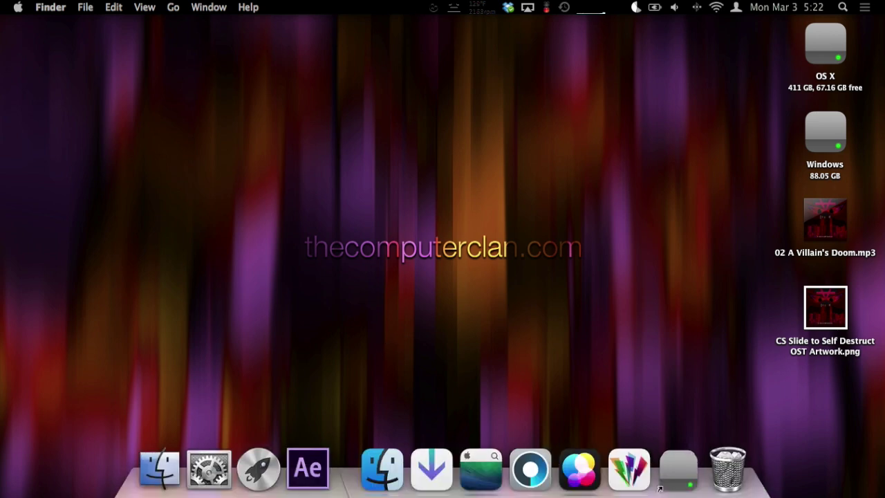
click(308, 461)
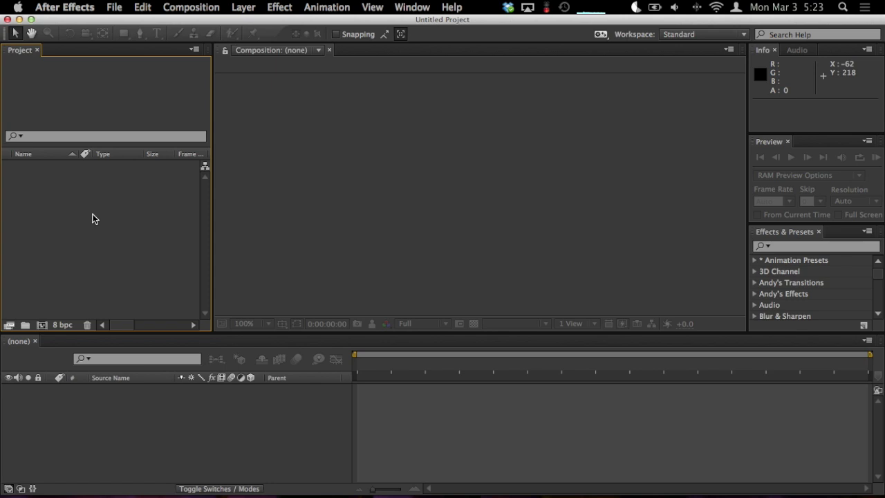
Import the song 02 A Villain's Doom.mp3 from the Desktop via File > Import > File.
click(111, 7)
mouse_move(188, 164)
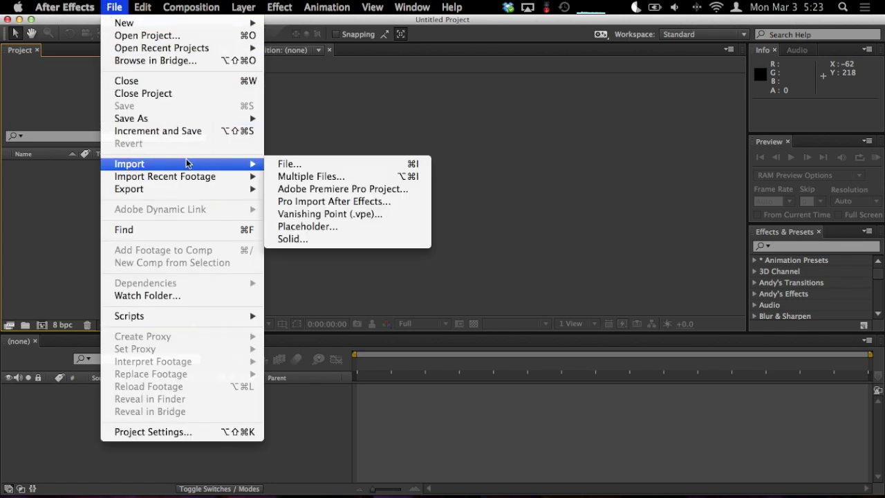
click(413, 168)
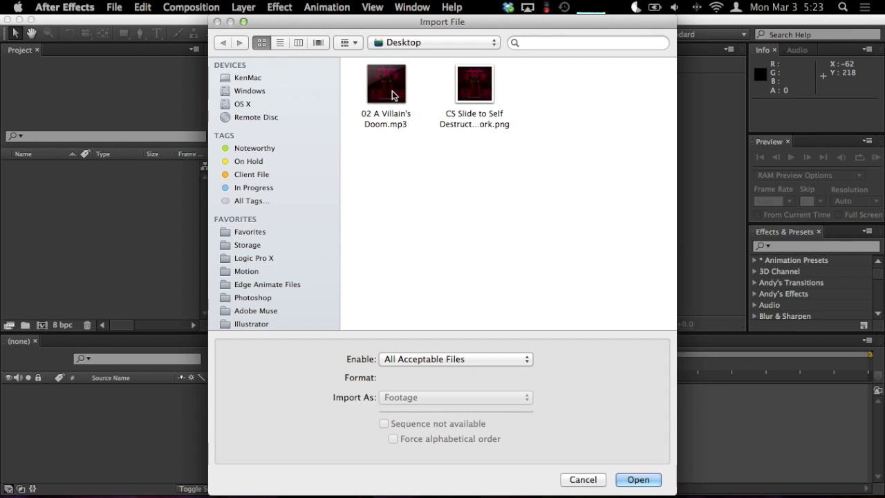
click(391, 91)
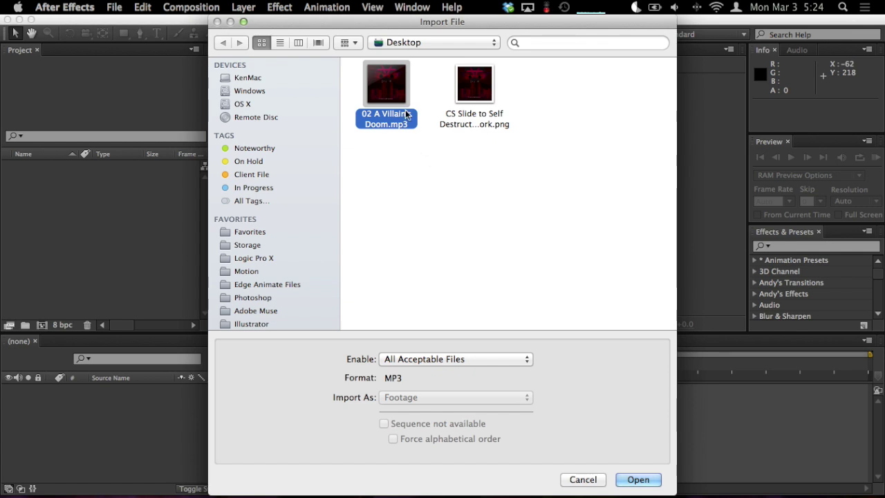
click(638, 478)
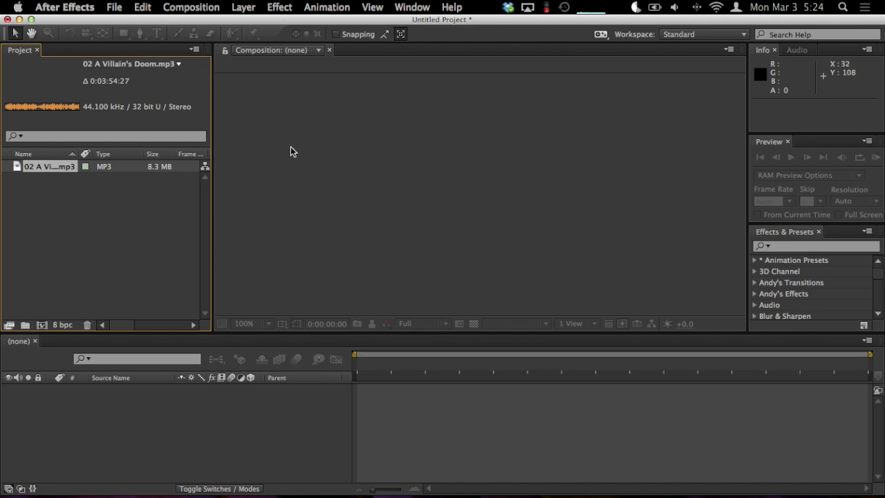
Preview and import the CS Slide to Self Destruct OST Artwork.png image.
click(114, 7)
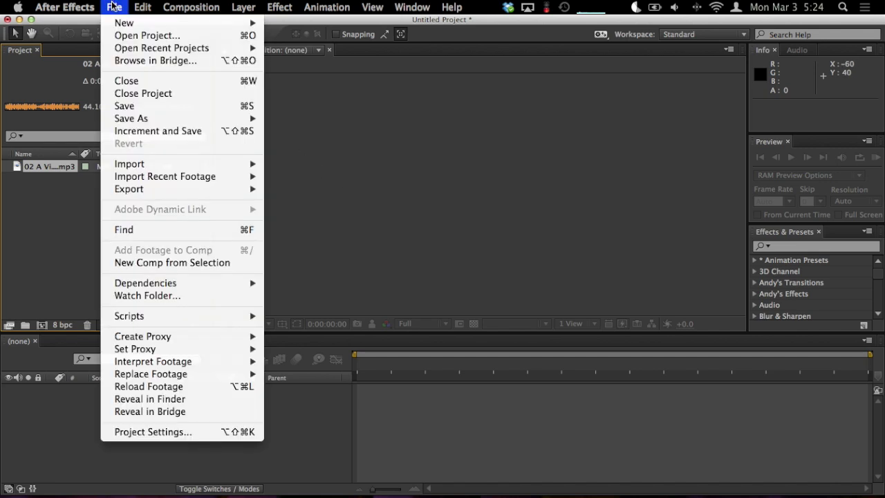
mouse_move(220, 166)
click(330, 168)
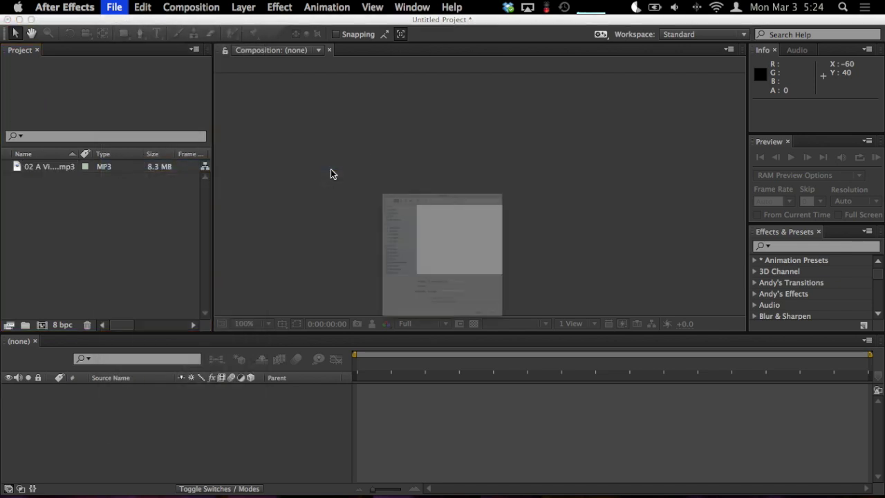
click(470, 90)
key(space)
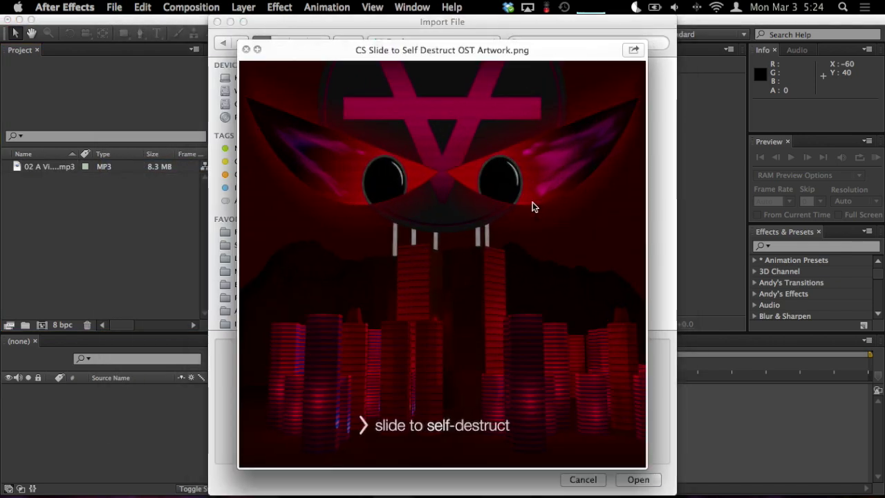
key(space)
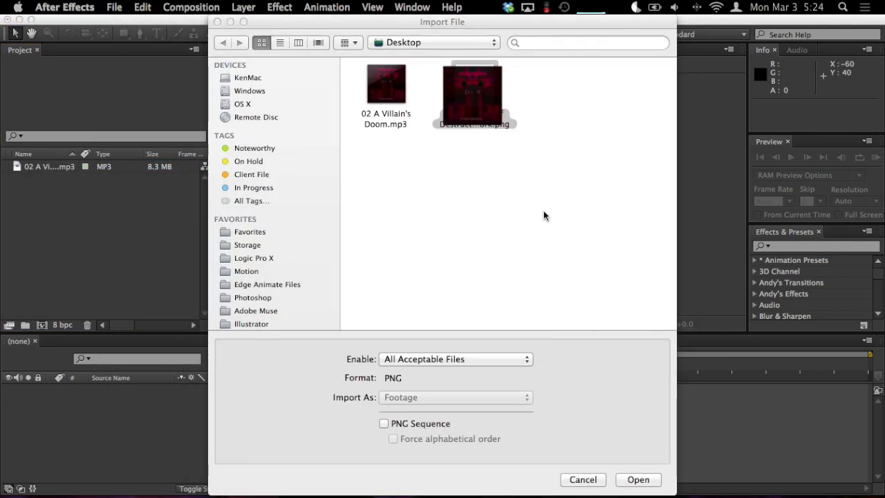
click(638, 479)
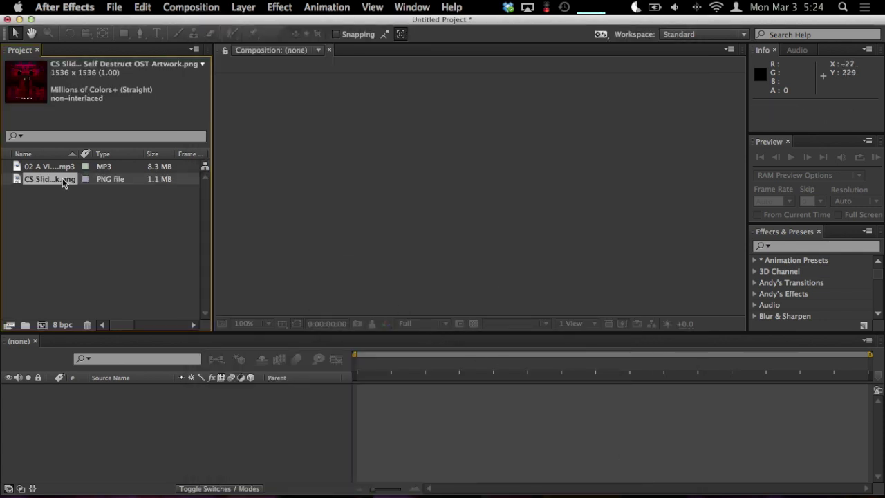
Create the composition 'Visualizer' at 1280×720, 30 fps, 4:30 long.
click(206, 7)
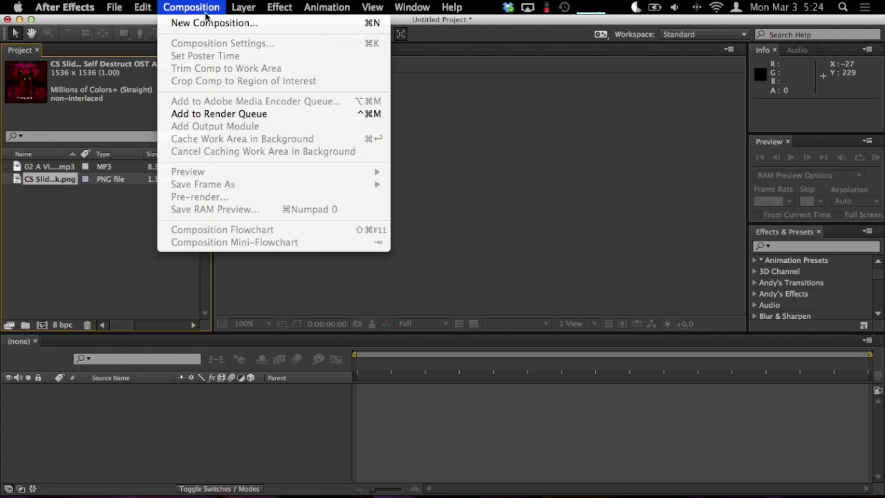
click(375, 25)
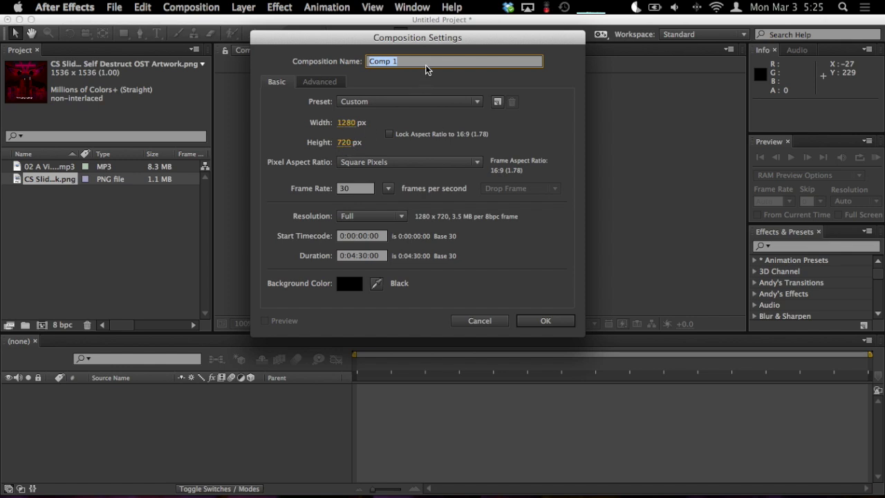
text(Visualizer)
click(545, 320)
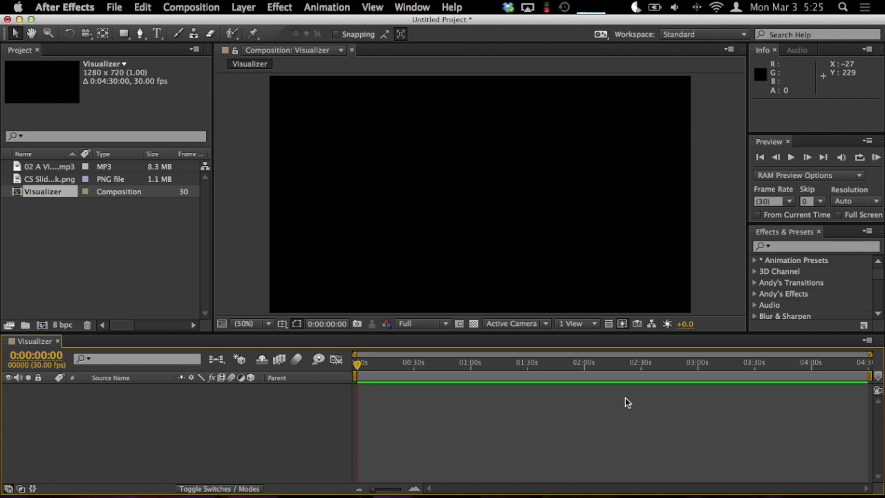
Place 02 A Villain's Doom.mp3 as layer 1 at 0:00 and move the time indicator toward the end.
click(30, 170)
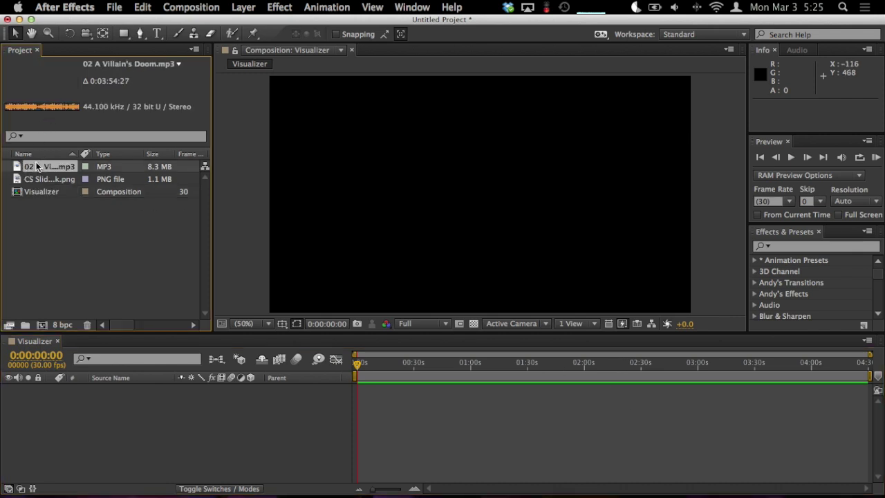
drag(35, 170, 383, 392)
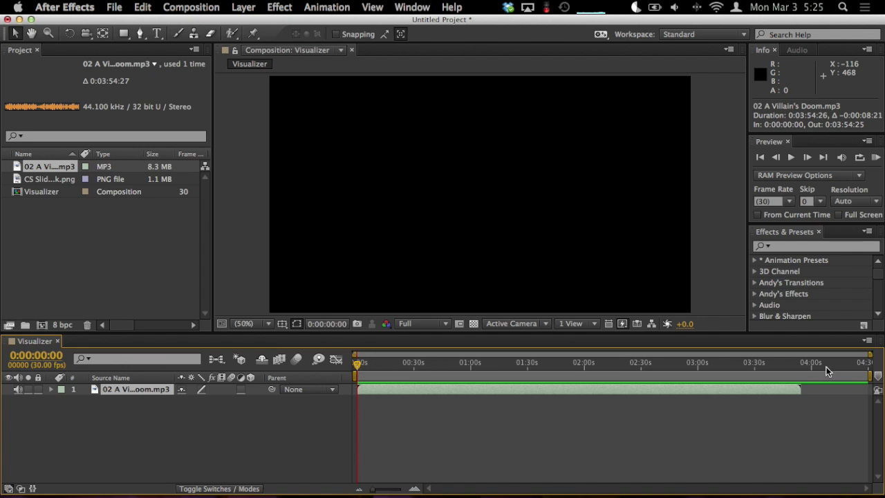
drag(829, 365, 823, 371)
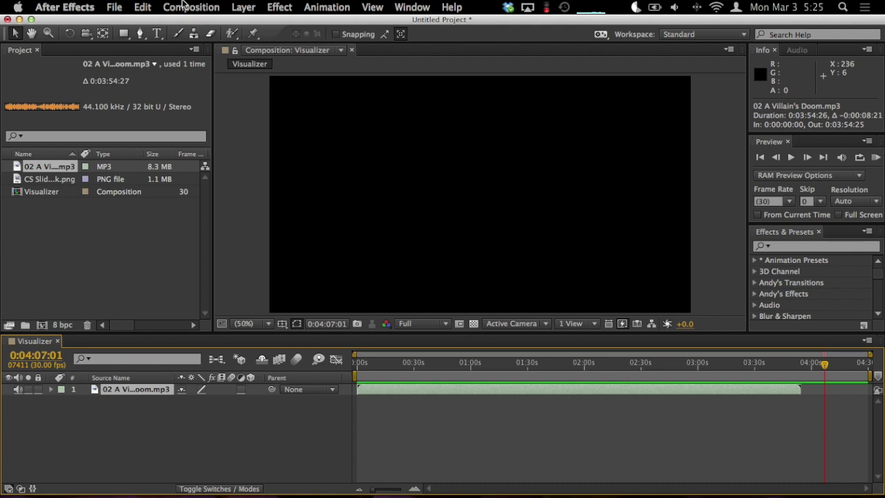
Set the Visualizer Duration to 0:03:55:00 in Composition Settings, then shorten the work area end.
click(184, 5)
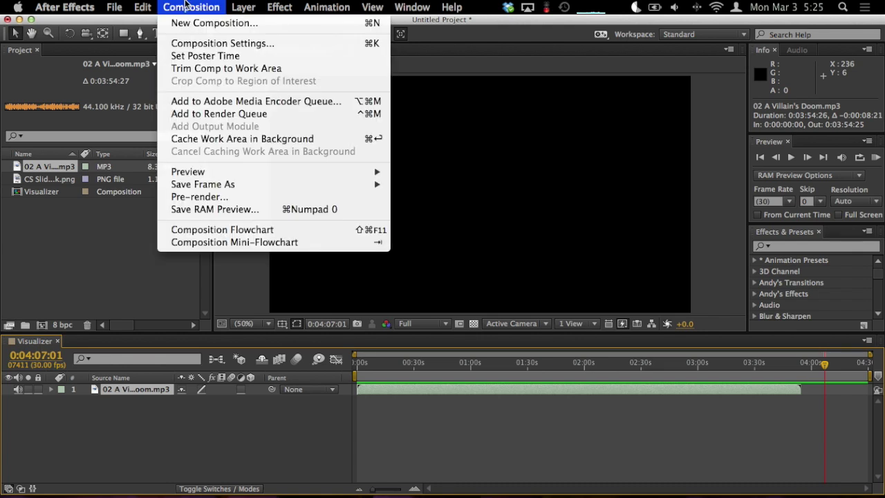
click(194, 45)
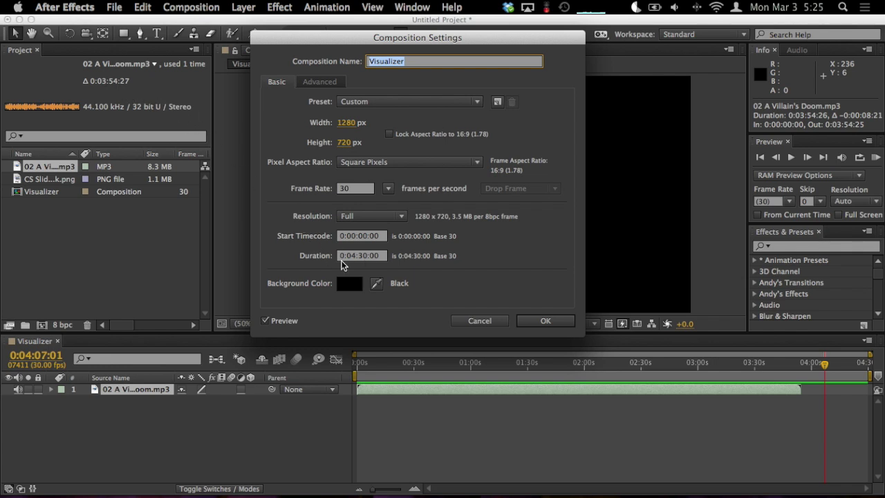
click(354, 256)
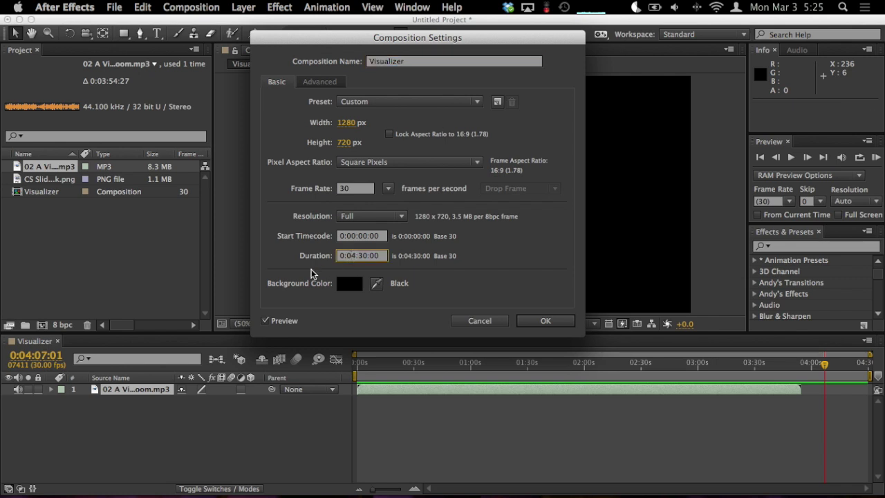
key(BackSpace)
text(3)
key(shift+Right)
key(shift+Right)
text(55)
key(Return)
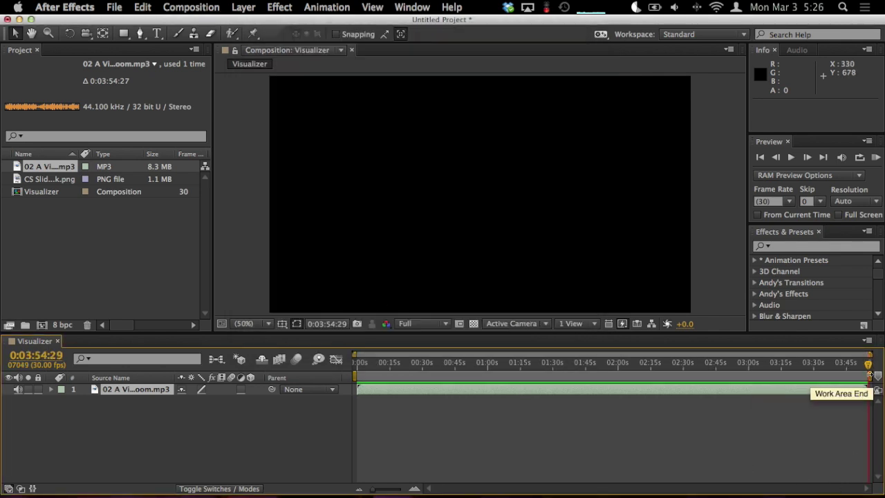
mouse_move(870, 374)
mouse_down()
mouse_move(619, 373)
mouse_move(782, 374)
mouse_up()
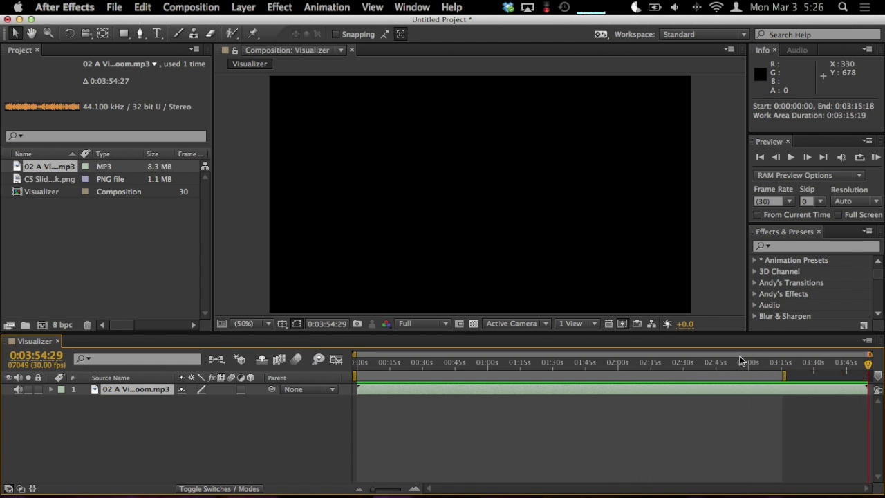
Undo the work area change and return the current time to 0:00.
key(super+z)
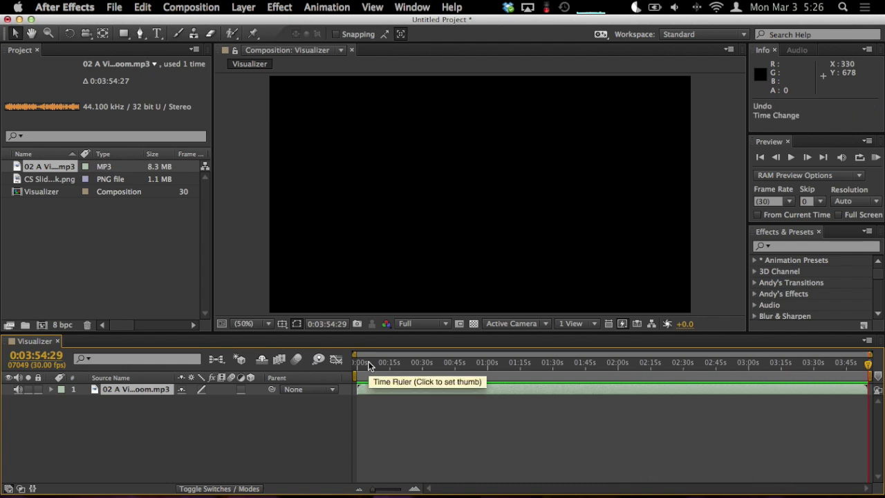
drag(368, 365, 357, 400)
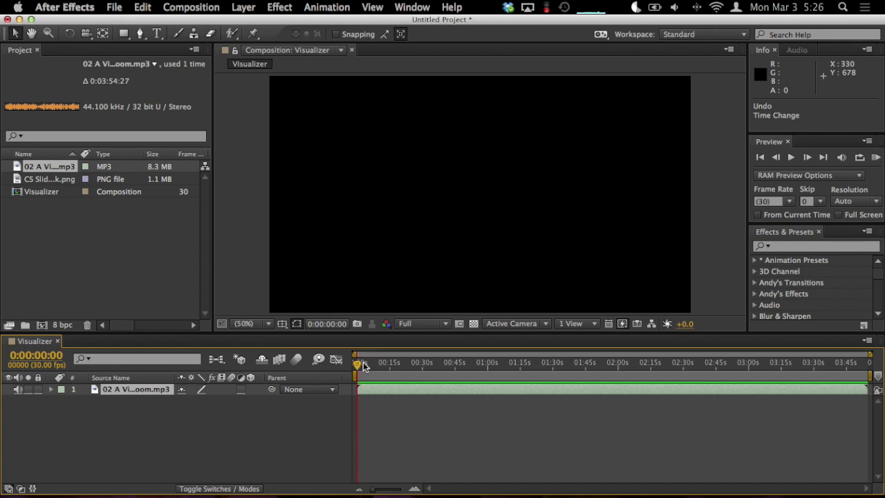
drag(363, 365, 333, 362)
Start a new solid layer and set its colour to white.
click(234, 5)
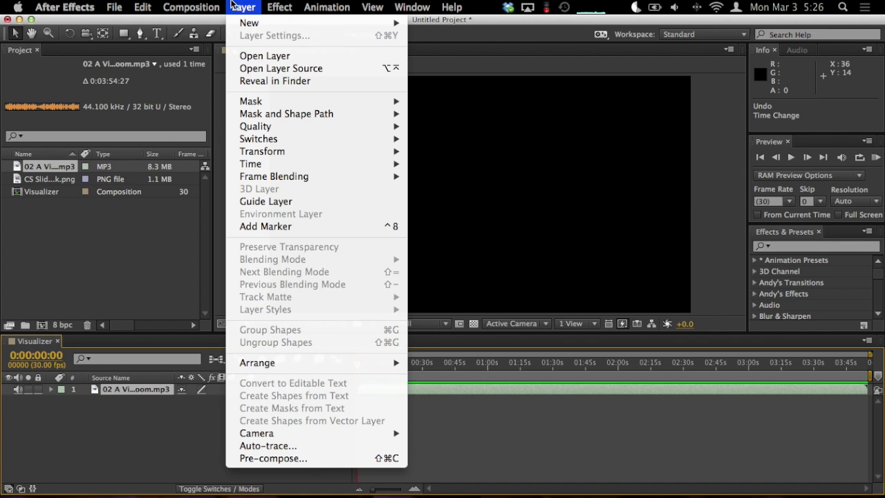
mouse_move(248, 23)
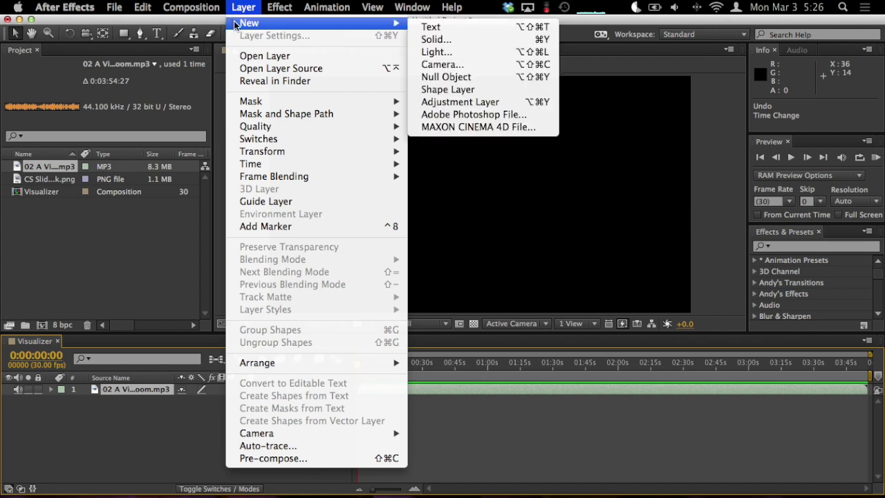
click(527, 41)
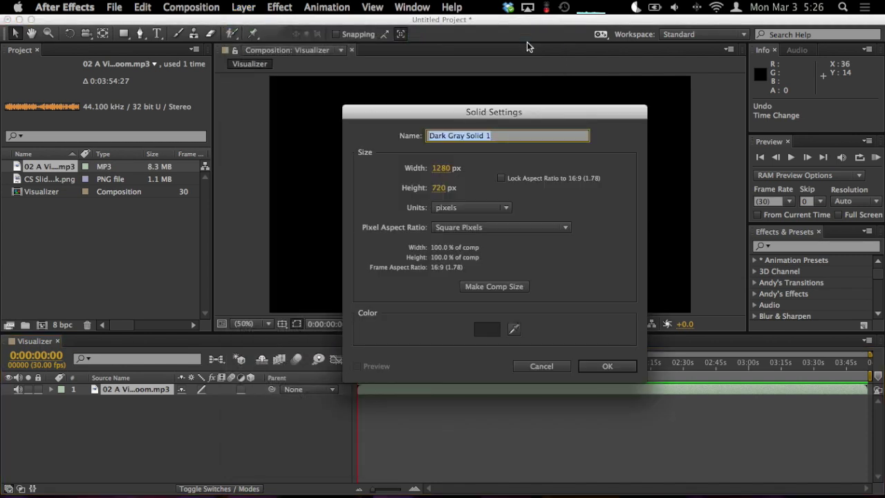
click(486, 332)
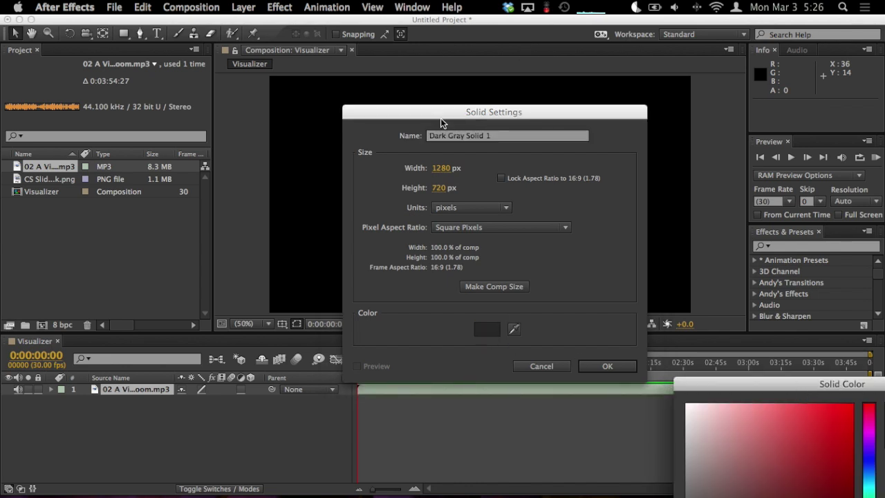
drag(752, 384, 566, 169)
click(499, 191)
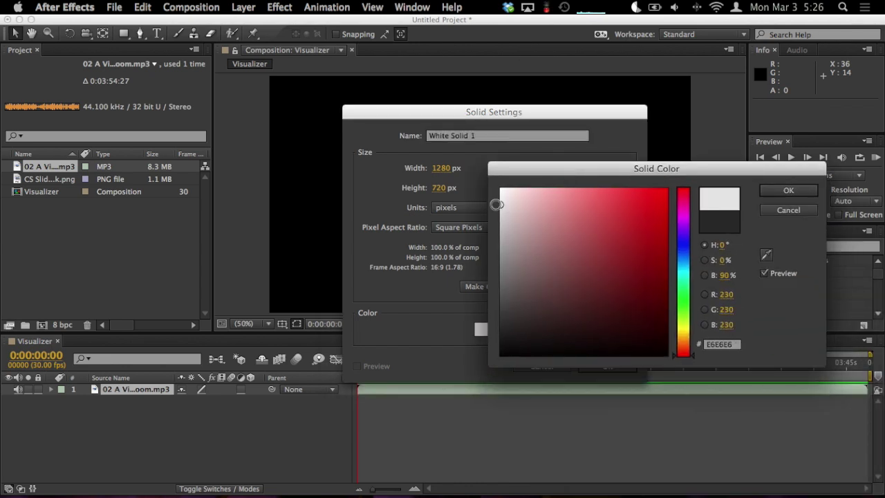
click(795, 191)
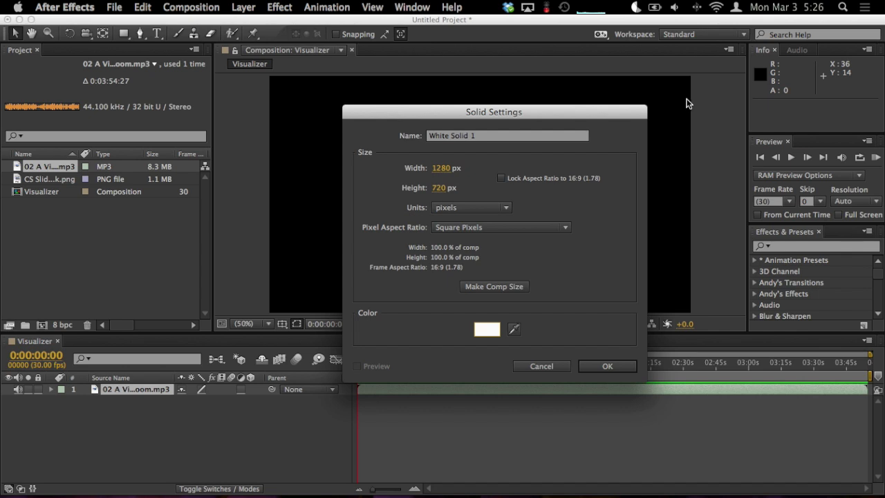
Make the solid comp size 1280×720, name it EFFECT, and create it.
drag(486, 114, 666, 111)
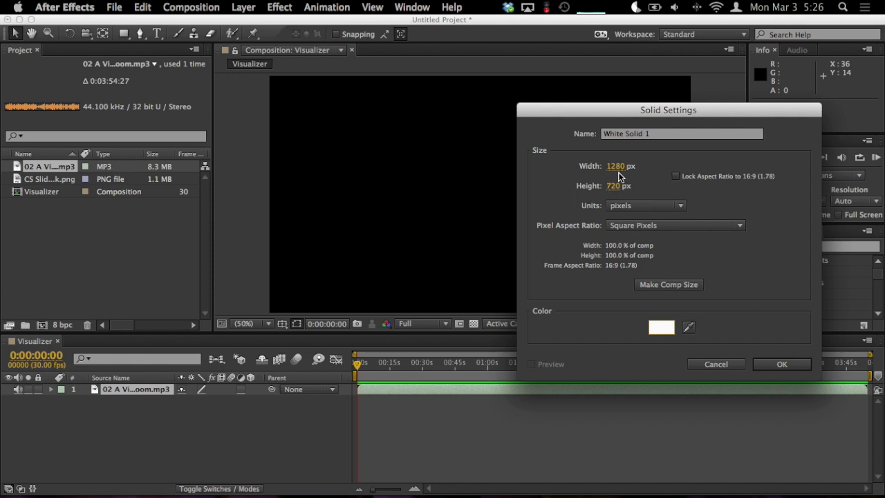
drag(615, 166, 762, 259)
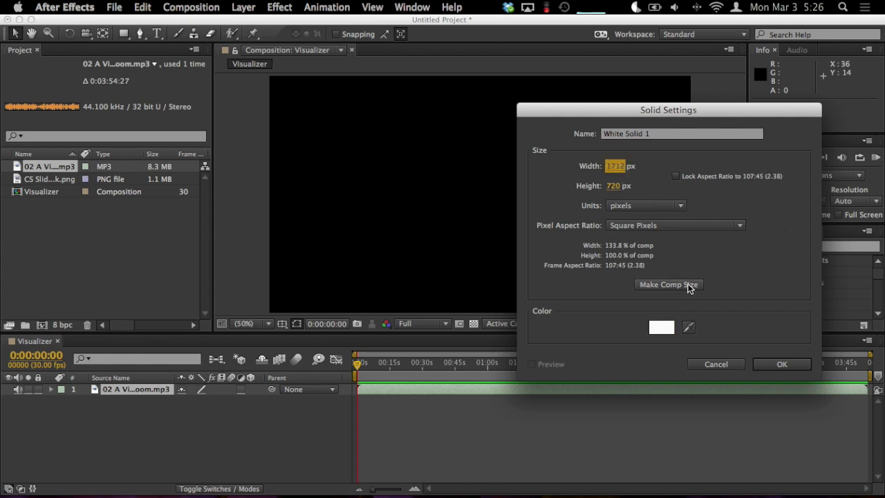
click(661, 285)
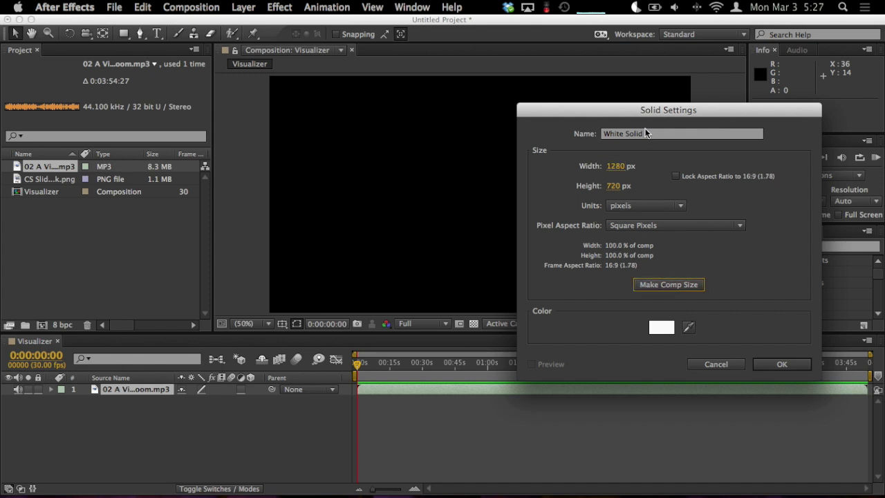
click(668, 135)
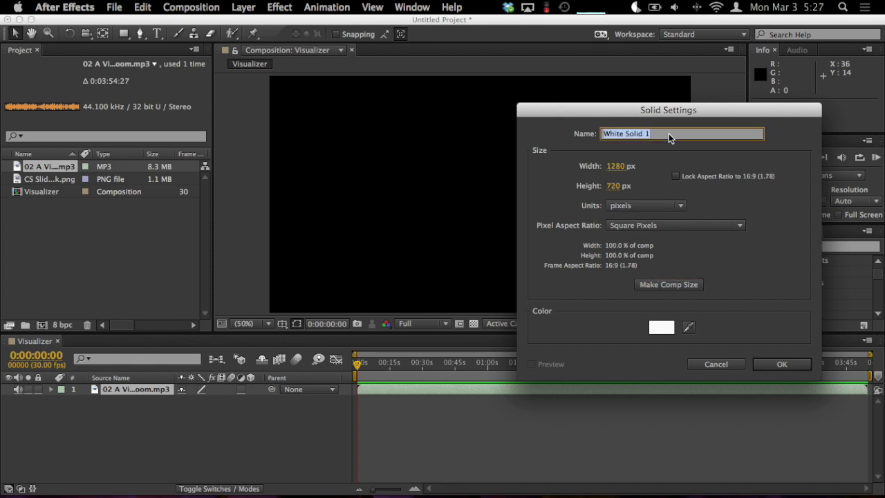
text(EFFECT)
click(787, 364)
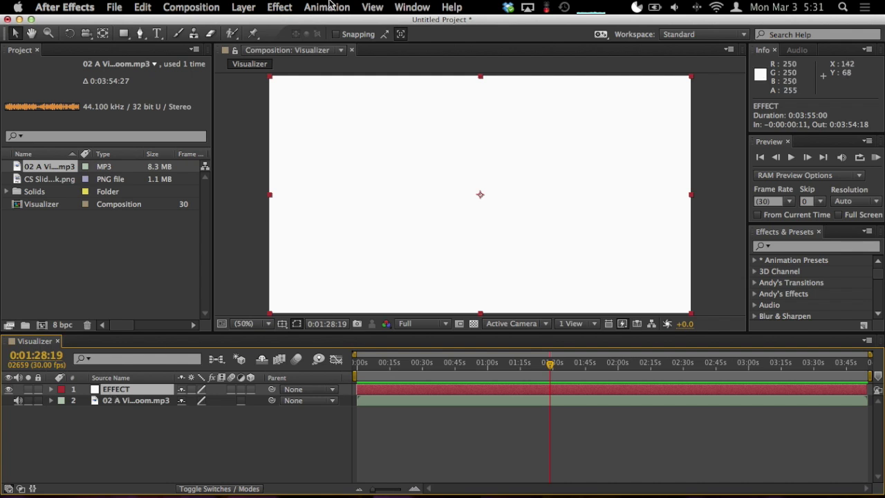
Apply Effect > Generate > Audio Spectrum to the EFFECT solid and return to Effect Controls.
click(272, 5)
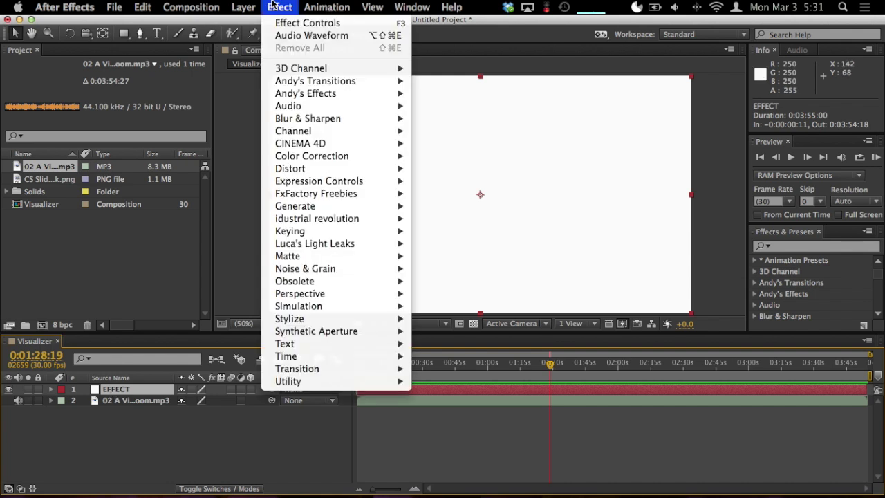
mouse_move(335, 207)
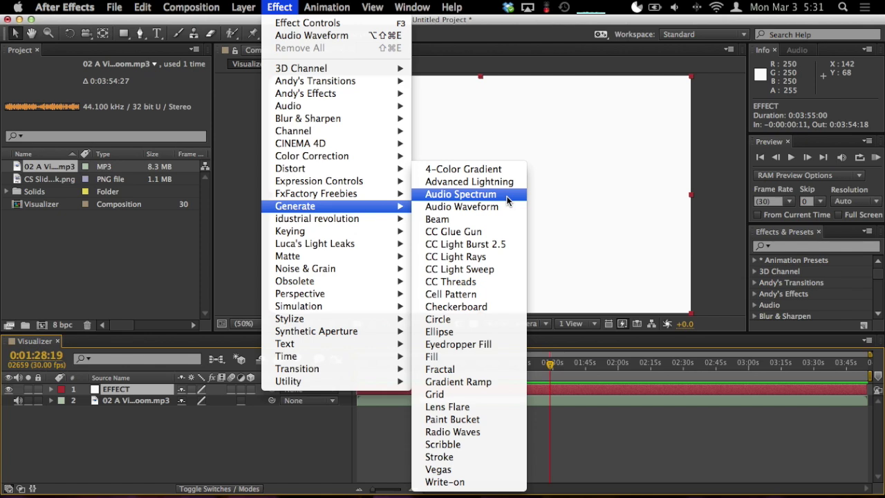
click(507, 196)
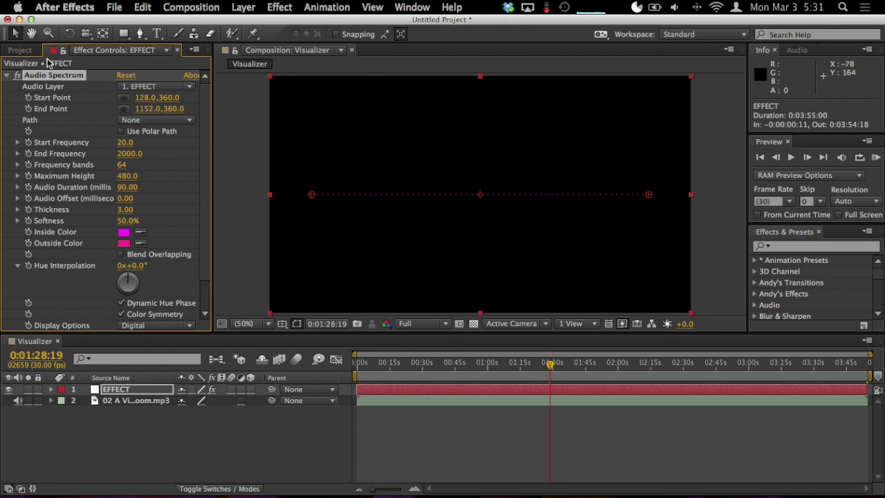
click(21, 49)
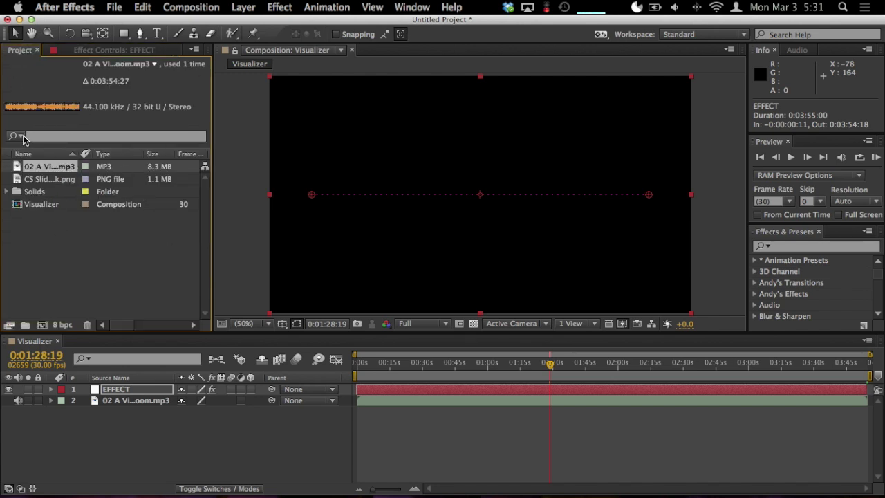
click(120, 53)
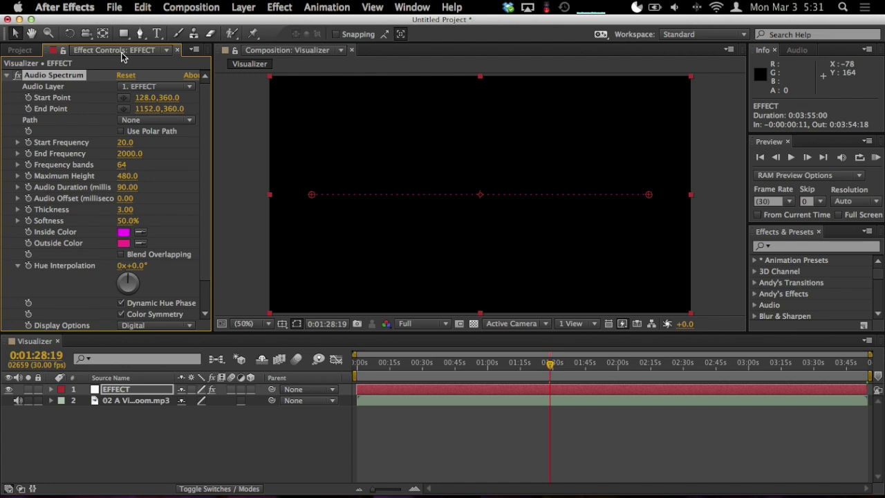
scroll(75, 209, down, 1)
scroll(75, 209, up, 1)
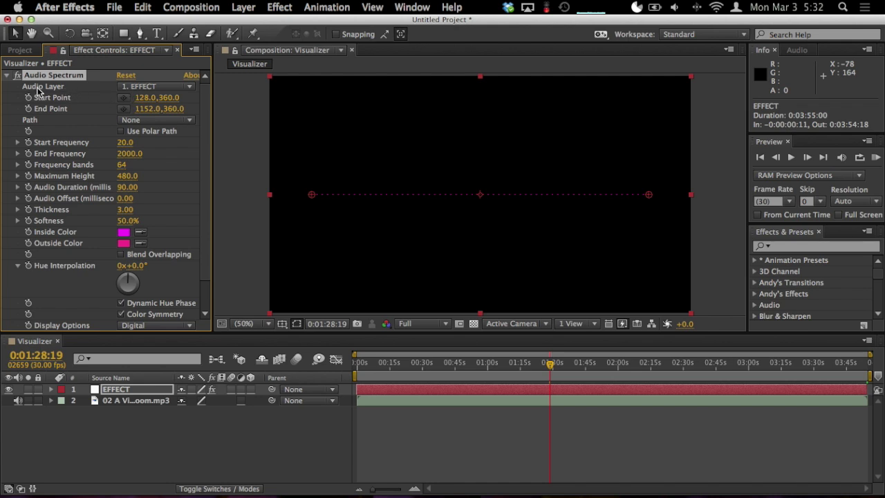
Set Audio Layer to 2. 02 A Villain's Doom.mp3 and scrub to around 0:01:12 to preview.
click(153, 88)
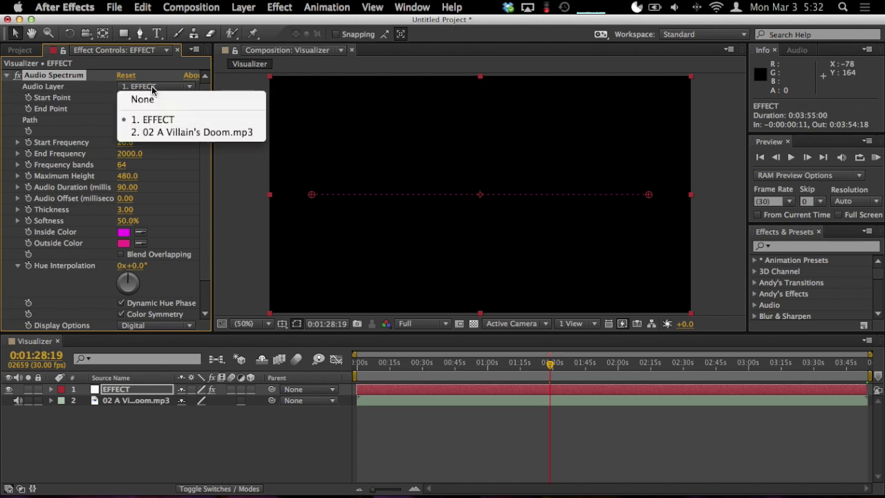
click(253, 137)
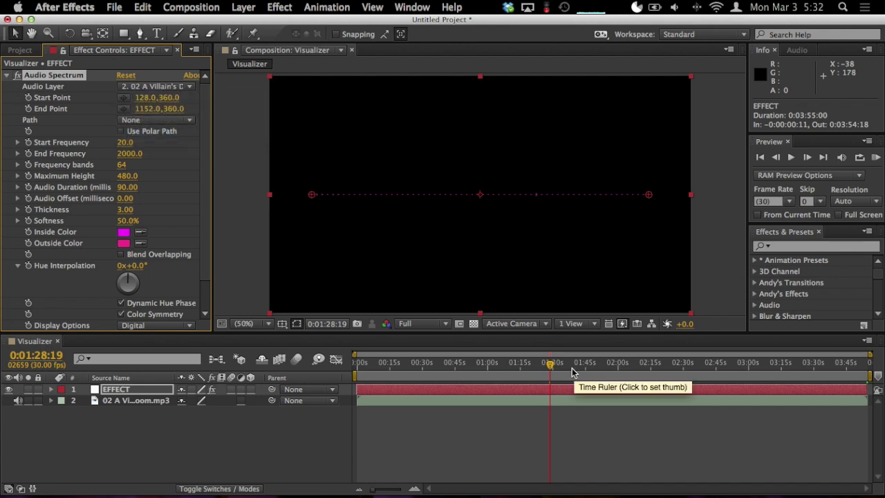
mouse_move(550, 366)
mouse_down()
mouse_move(503, 367)
mouse_move(738, 367)
mouse_move(511, 372)
mouse_move(661, 370)
mouse_move(541, 367)
mouse_up()
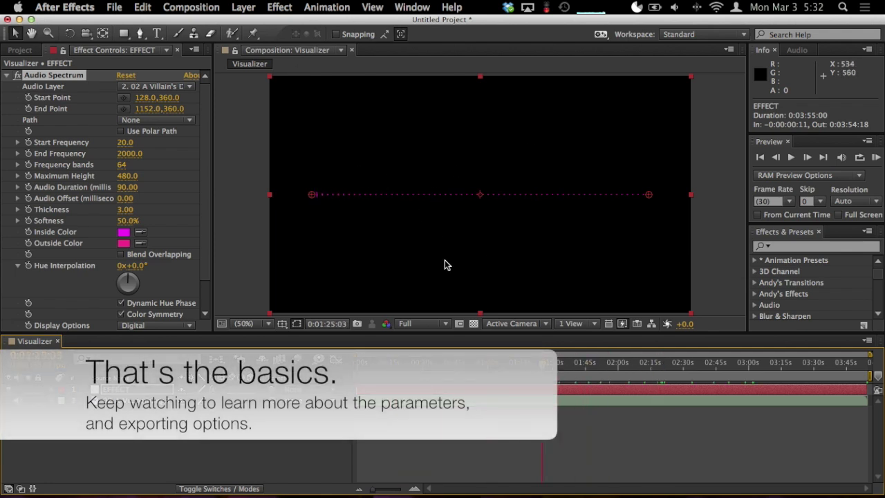
drag(543, 367, 600, 366)
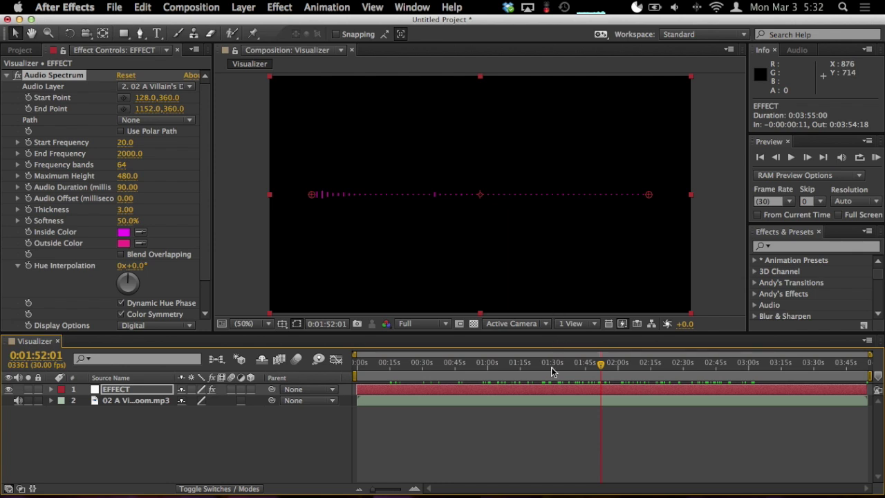
drag(550, 367, 503, 367)
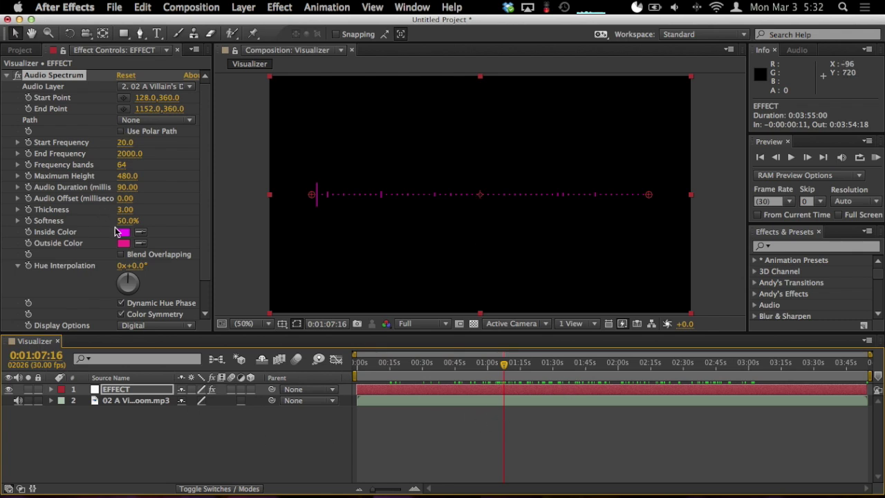
Experiment with spectrum Thickness and Softness values, previewing around 0:01:58.
drag(513, 369, 521, 364)
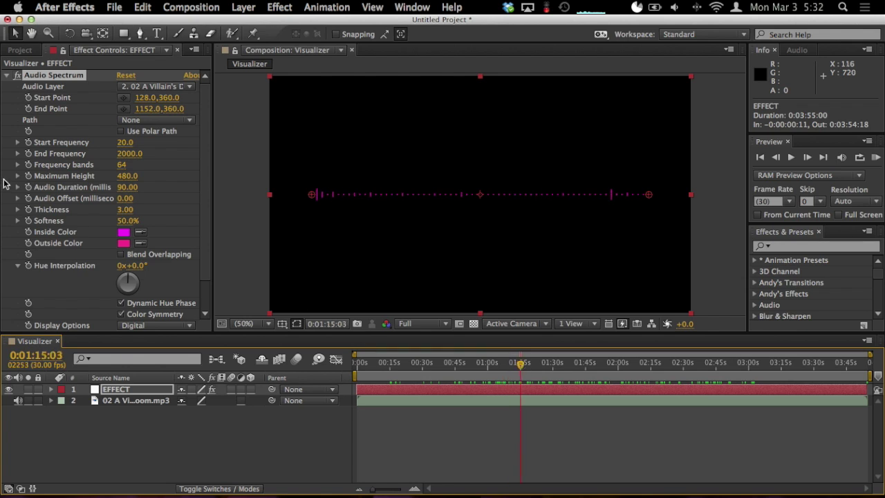
scroll(36, 188, down, 2)
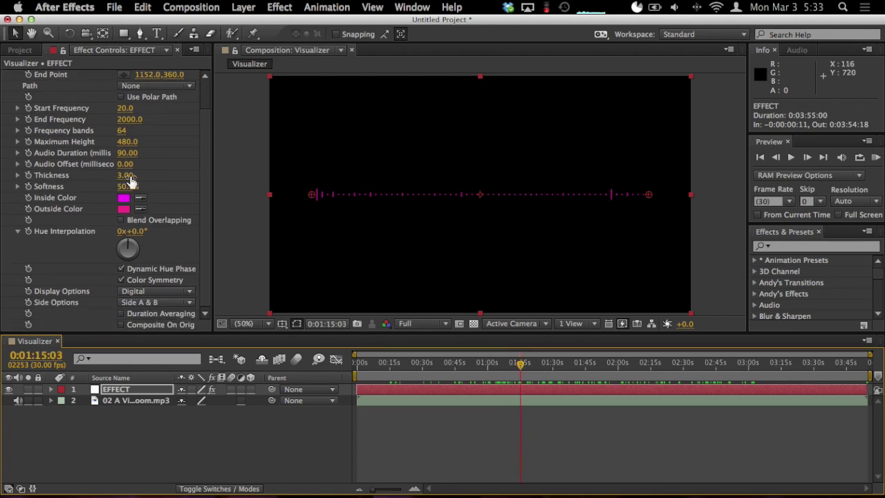
drag(129, 177, 181, 170)
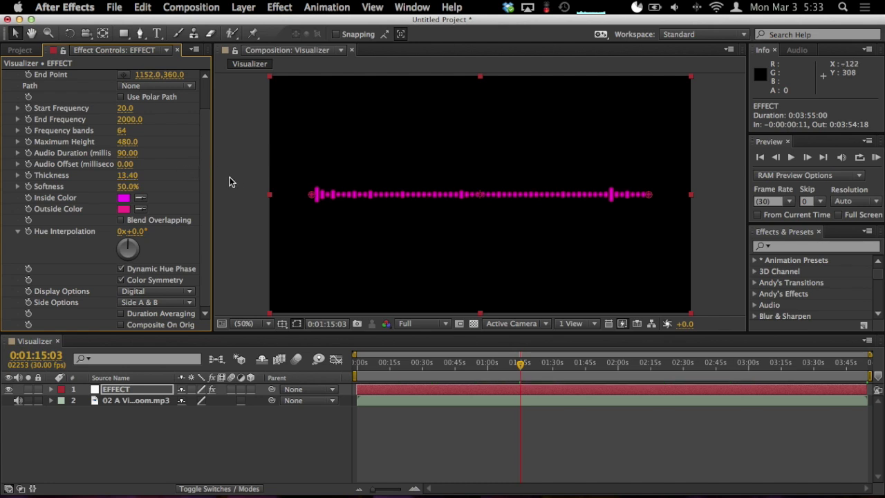
drag(541, 363, 518, 365)
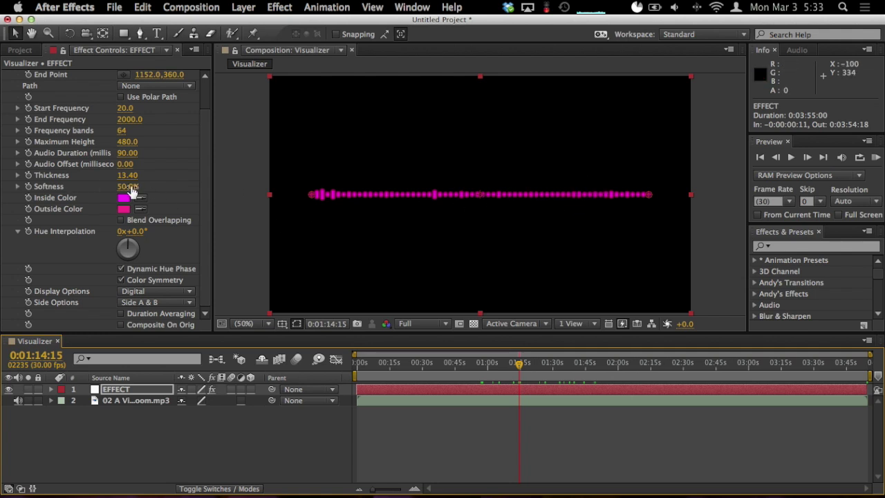
drag(127, 187, 11, 187)
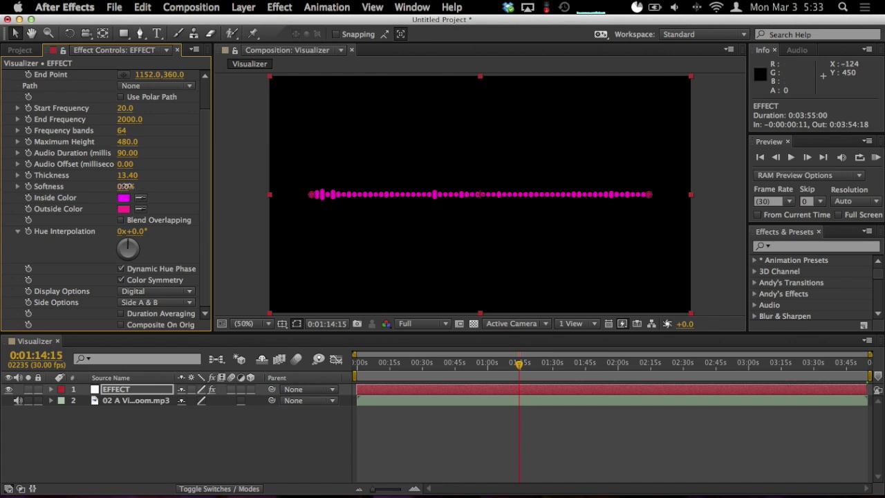
drag(126, 186, 380, 183)
drag(461, 183, 331, 183)
drag(519, 364, 550, 366)
scroll(48, 176, up, 2)
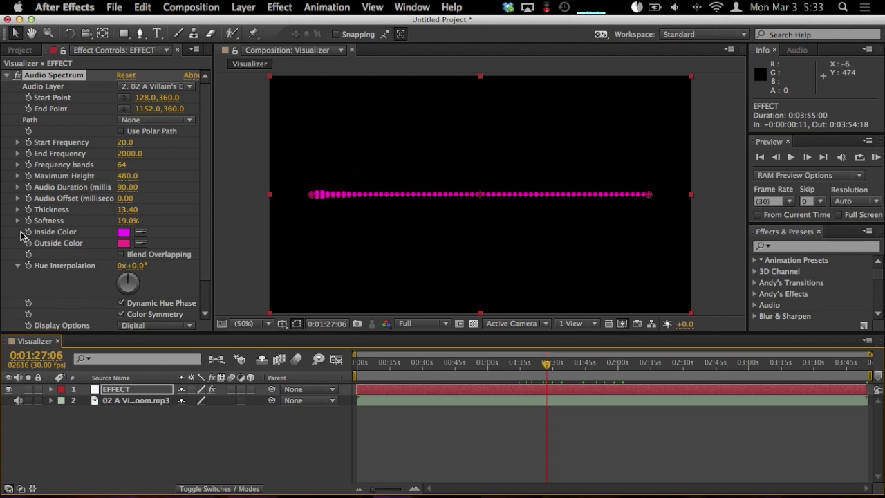
Set Maximum Height 14140, Thickness 5.20, 132 Frequency bands and Softness 48%.
drag(127, 176, 864, 162)
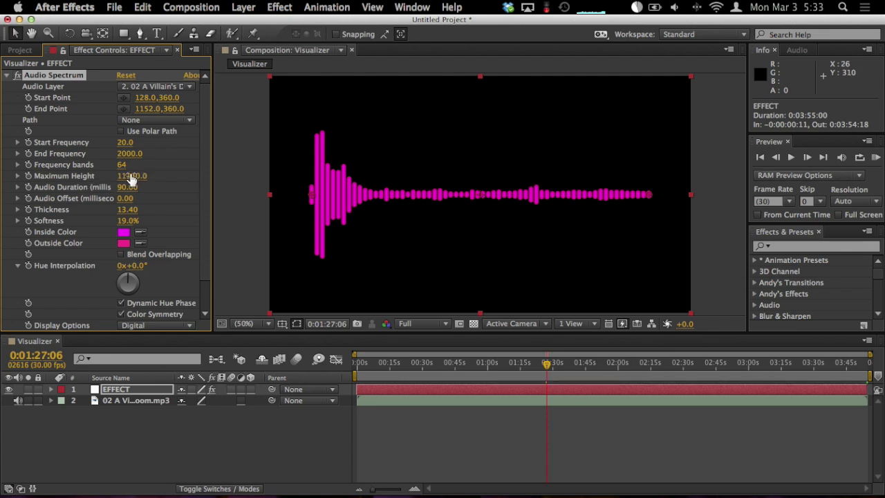
drag(127, 177, 283, 175)
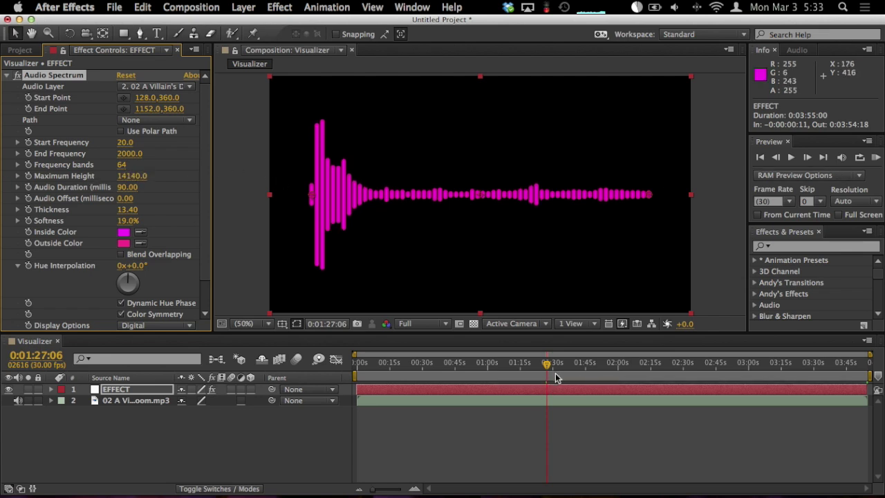
mouse_move(557, 367)
mouse_down()
mouse_move(488, 365)
mouse_move(707, 366)
mouse_move(554, 366)
mouse_up()
drag(492, 377, 487, 378)
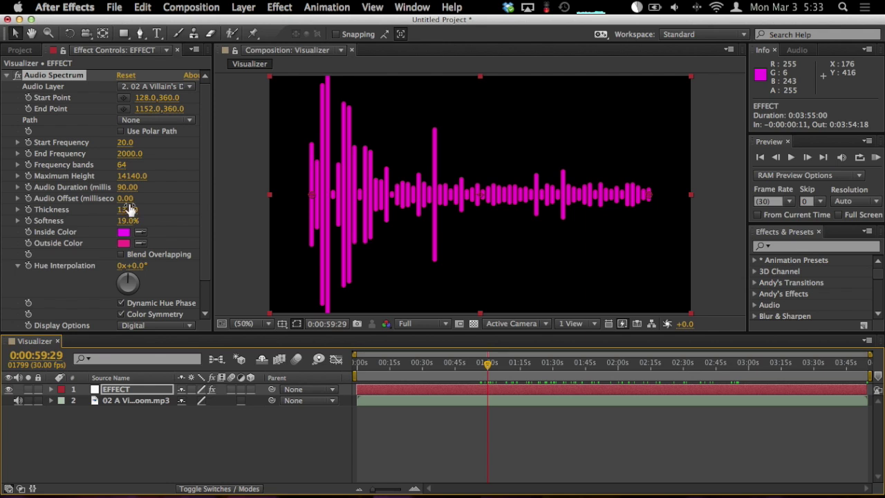
drag(129, 208, 78, 211)
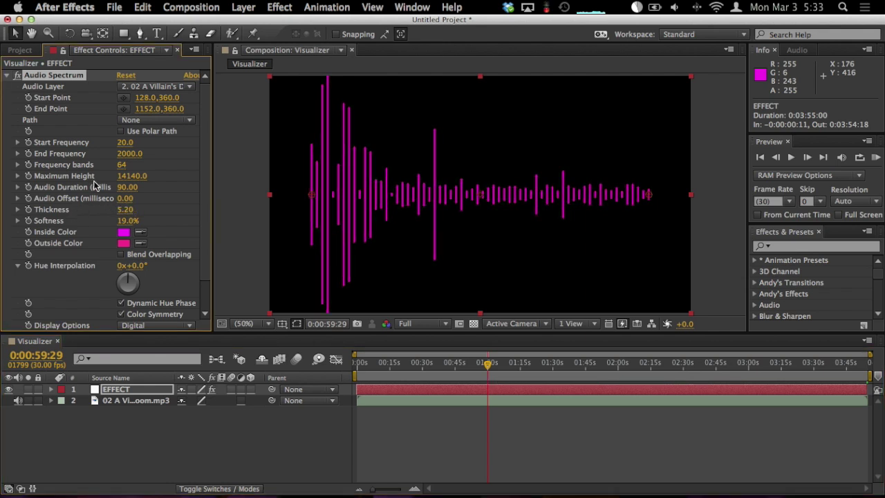
drag(123, 169, 168, 160)
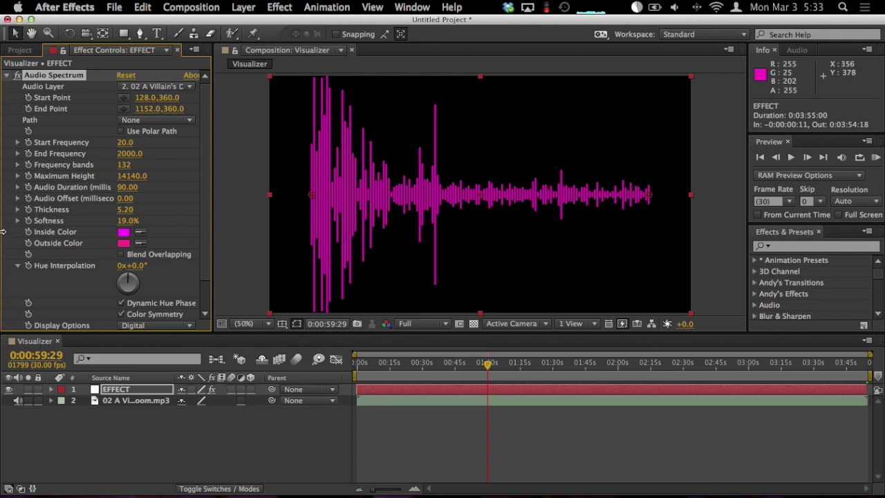
mouse_move(127, 221)
mouse_down()
mouse_move(164, 216)
mouse_move(140, 219)
mouse_up()
Set the spectrum's Inside Color to cyan and its Outside Color to a deeper blue.
scroll(161, 182, down, 2)
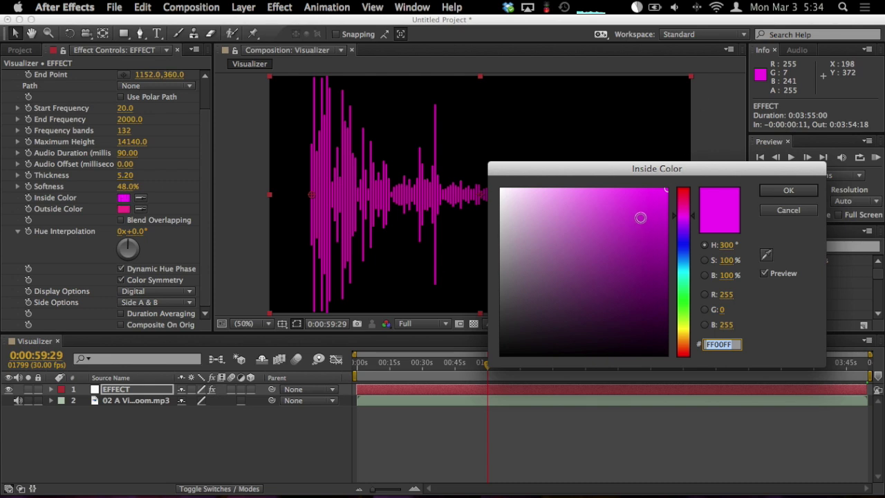
click(685, 272)
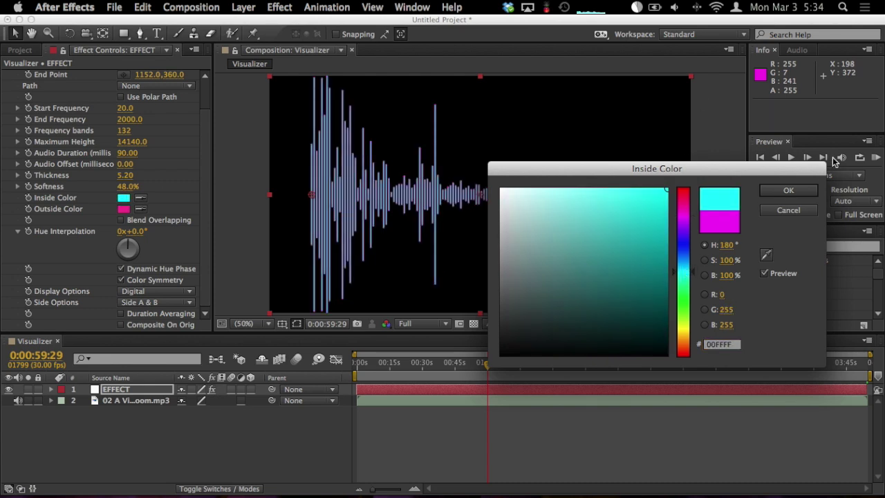
click(789, 190)
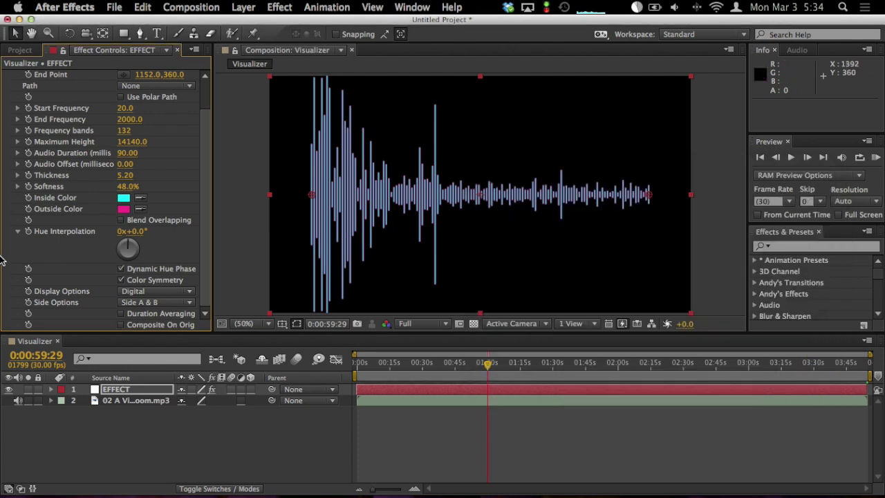
click(124, 208)
click(680, 268)
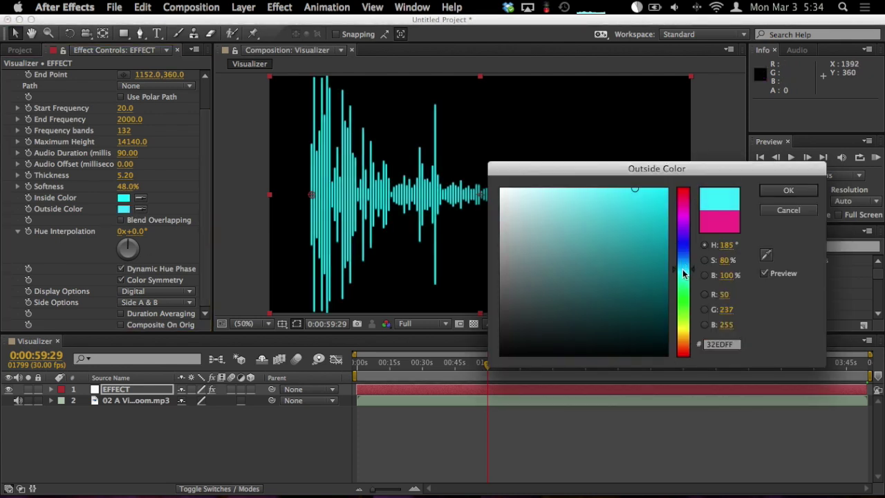
drag(637, 197, 655, 245)
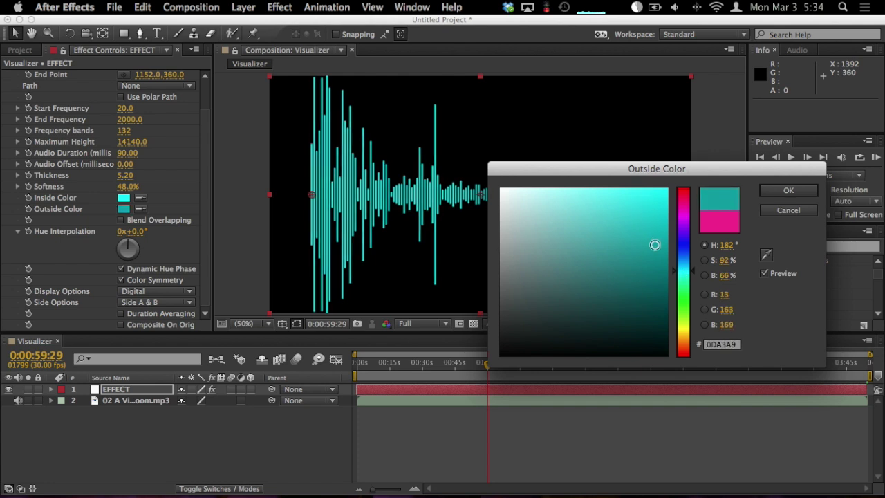
mouse_move(678, 276)
mouse_down()
mouse_move(680, 261)
mouse_move(662, 244)
mouse_move(680, 254)
mouse_move(664, 236)
mouse_up()
click(788, 190)
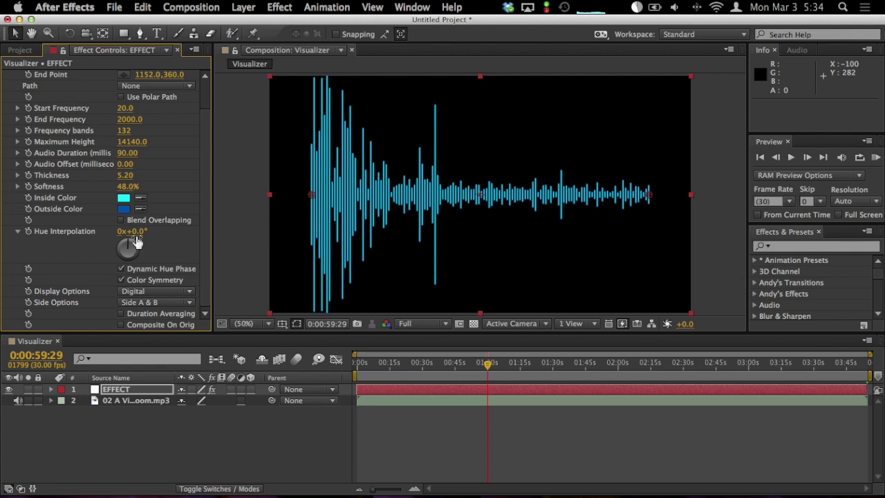
Raise Hue Interpolation to about 77°, shading bars from cyan toward blue and purple.
drag(137, 239, 187, 230)
drag(488, 363, 464, 365)
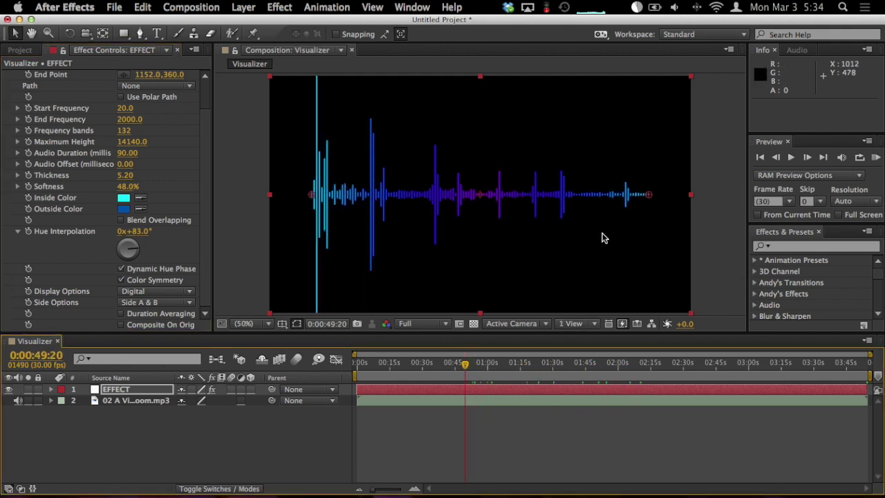
drag(131, 232, 182, 230)
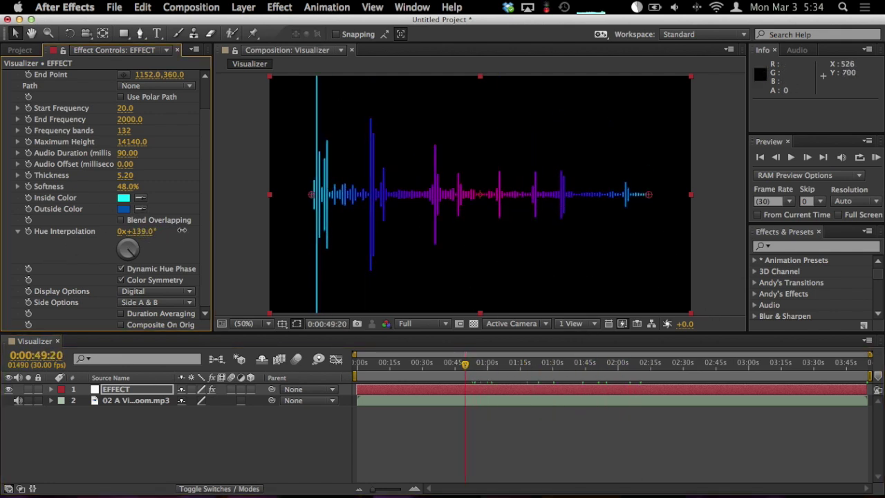
mouse_move(456, 365)
mouse_down()
mouse_move(497, 366)
mouse_move(468, 366)
mouse_up()
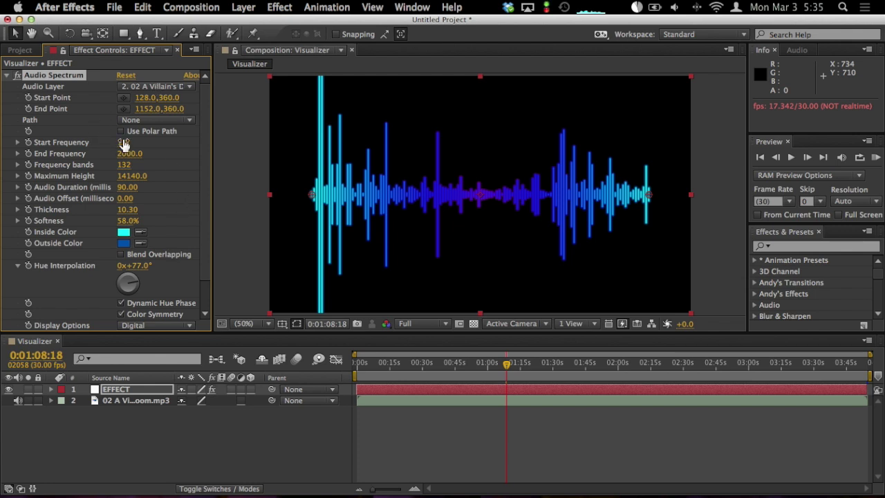
Try Audio Spectrum Start Frequency values like 12601 and lower, checking the bars at several moments.
click(18, 142)
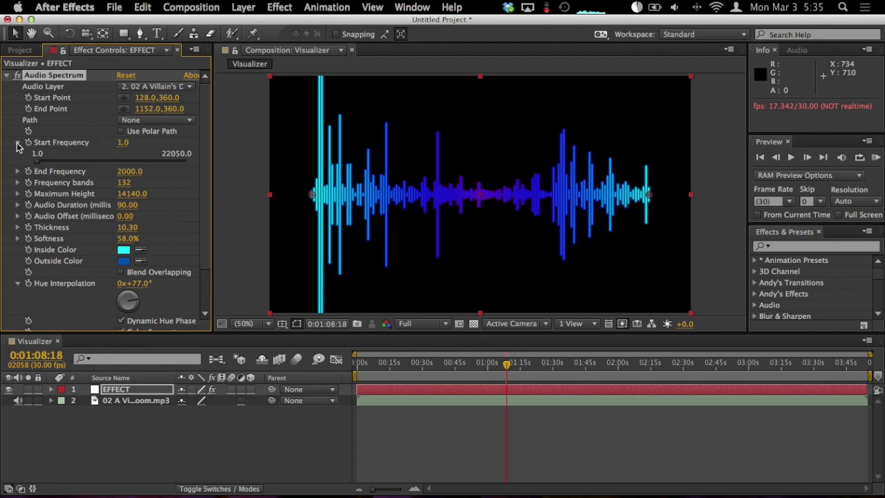
click(17, 142)
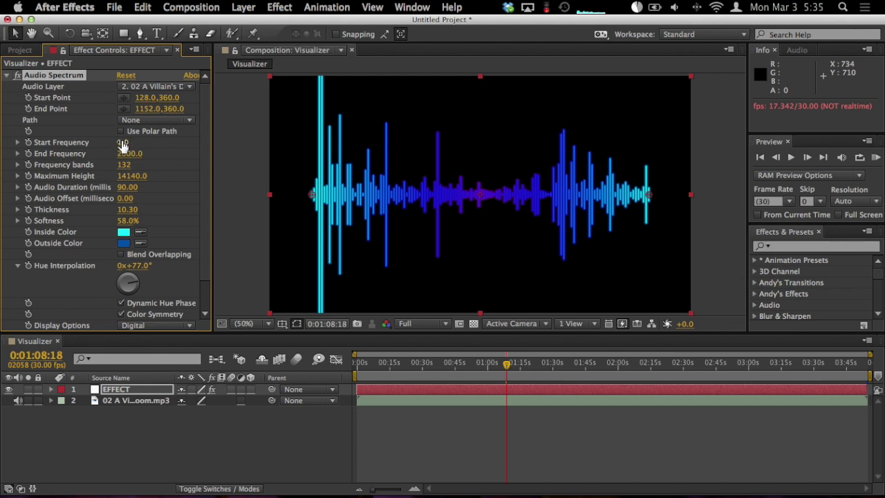
drag(123, 145, 228, 136)
drag(483, 355, 521, 361)
click(633, 363)
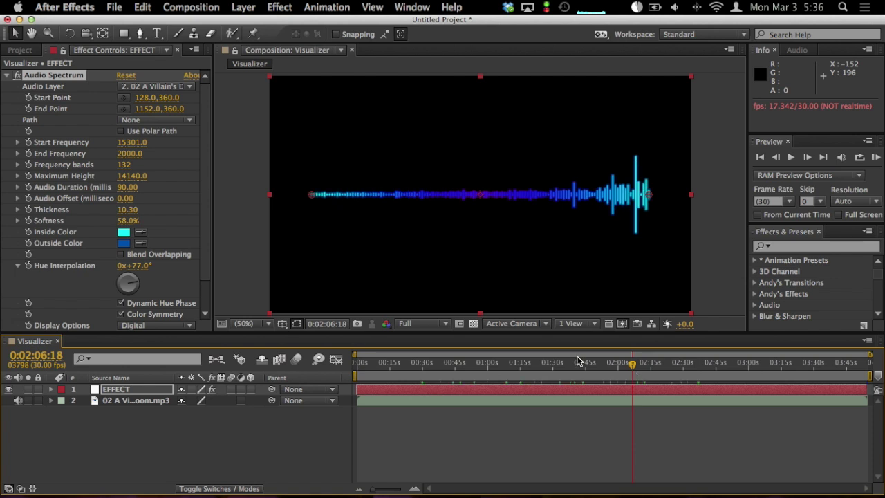
drag(130, 142, 61, 165)
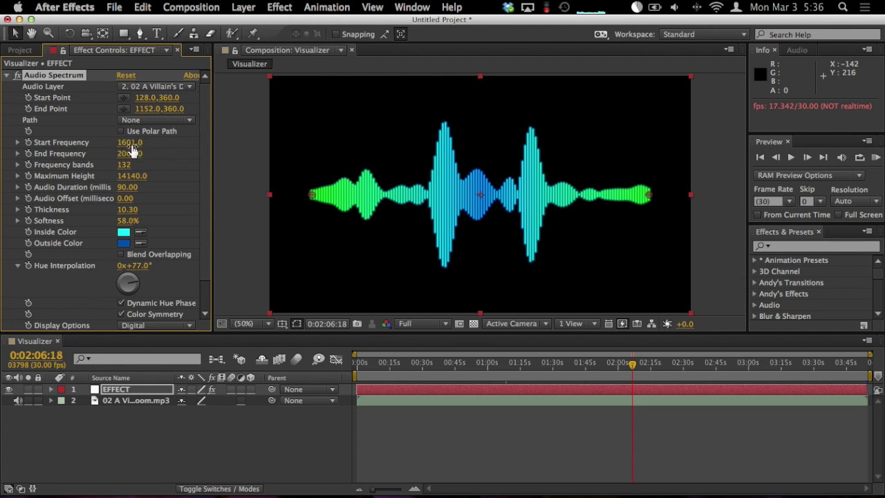
drag(593, 362, 524, 366)
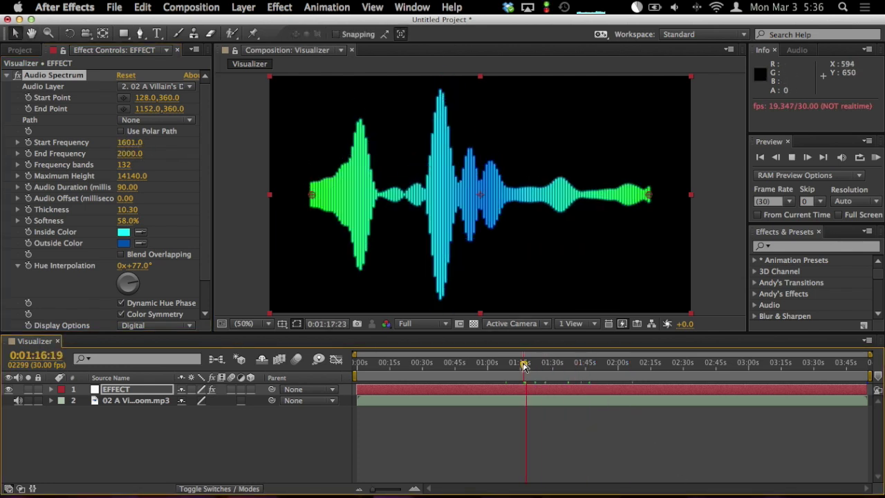
key(space)
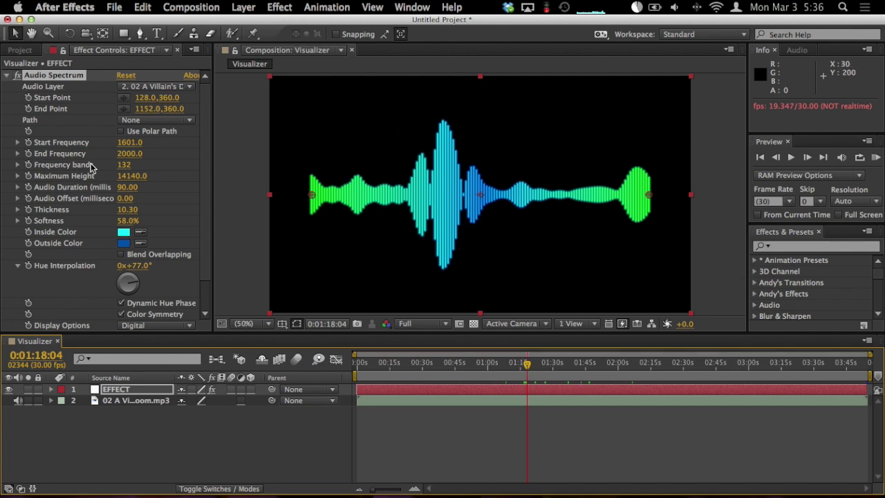
Set Start Frequency to exactly 20 and preview the updated visualizer.
click(131, 142)
text(20)
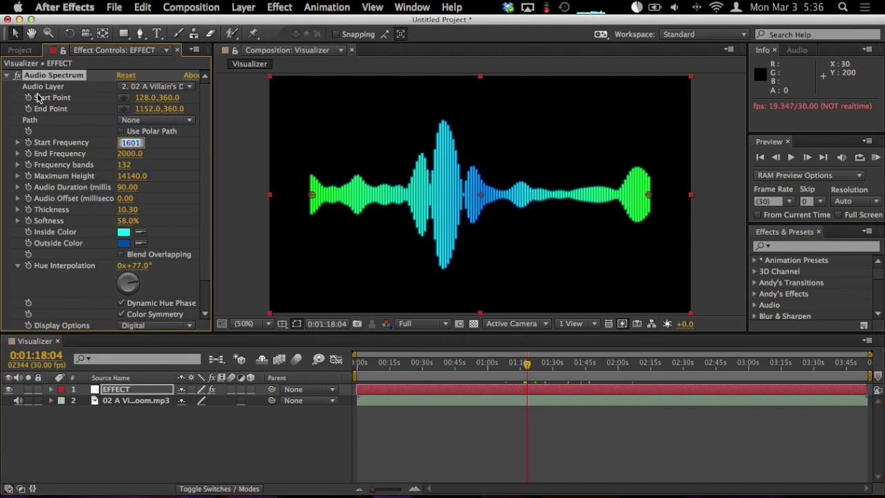
key(Return)
click(598, 414)
key(space)
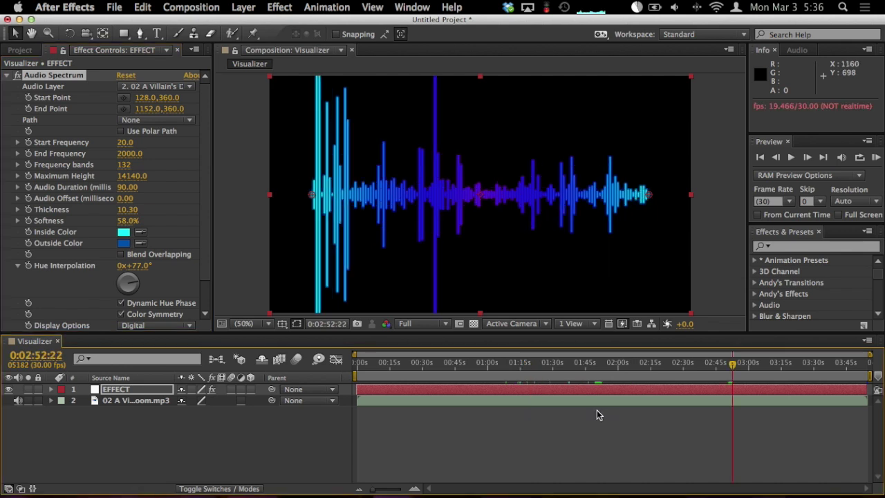
Add the artwork PNG to the timeline beneath the EFFECT layer.
click(20, 49)
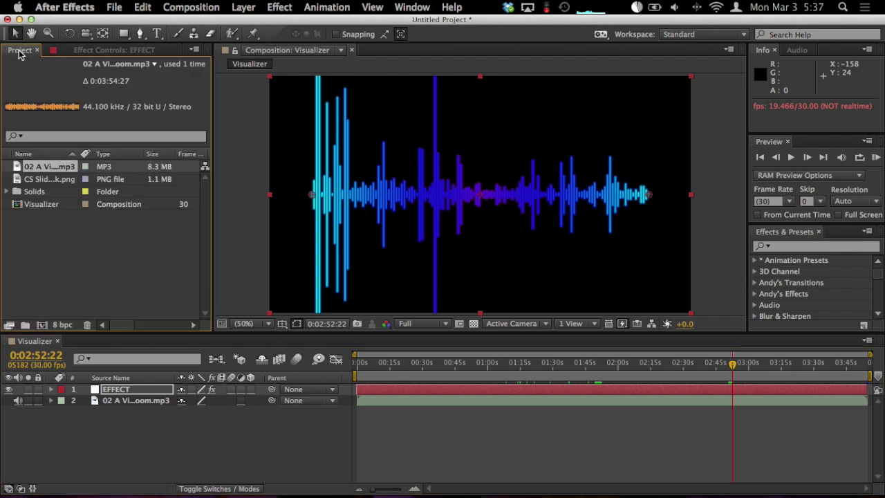
click(33, 181)
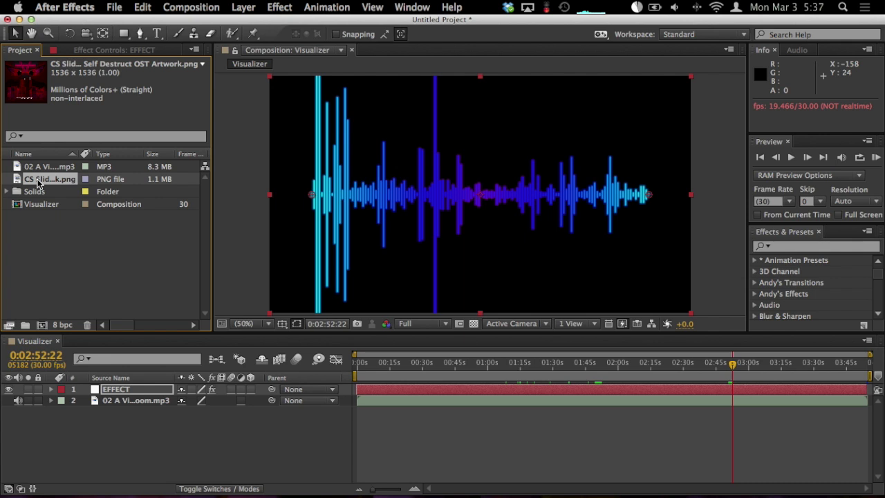
drag(38, 182, 376, 401)
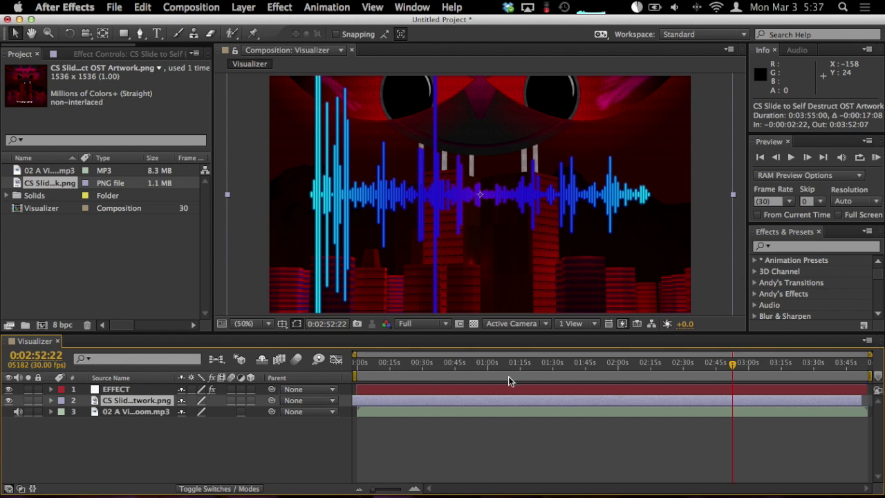
drag(587, 398, 591, 396)
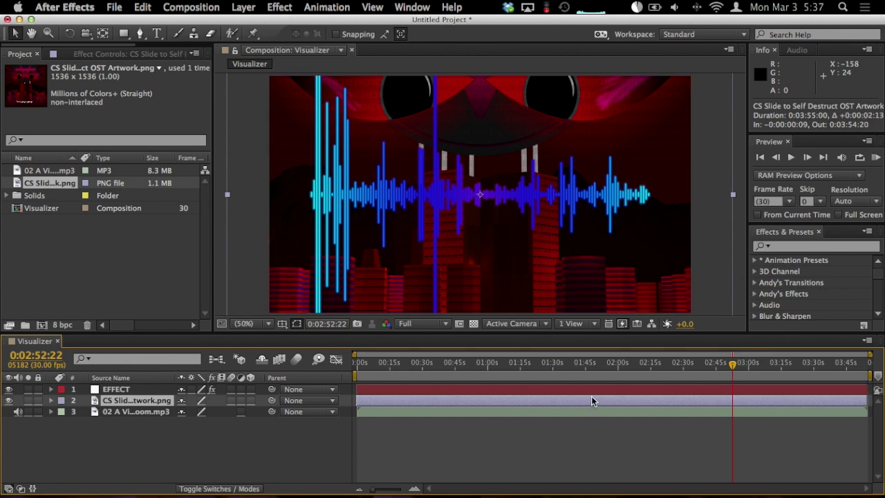
Move the artwork layer lower in the frame to position 646.0, 534.0.
click(467, 389)
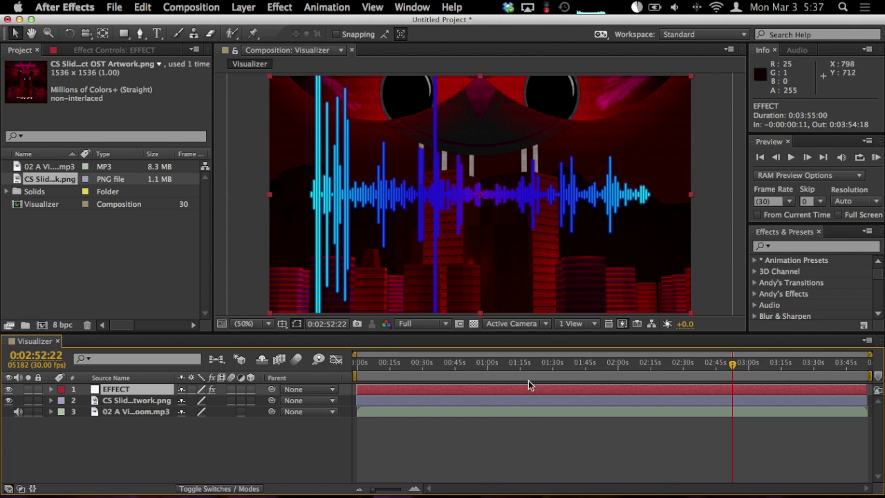
click(118, 402)
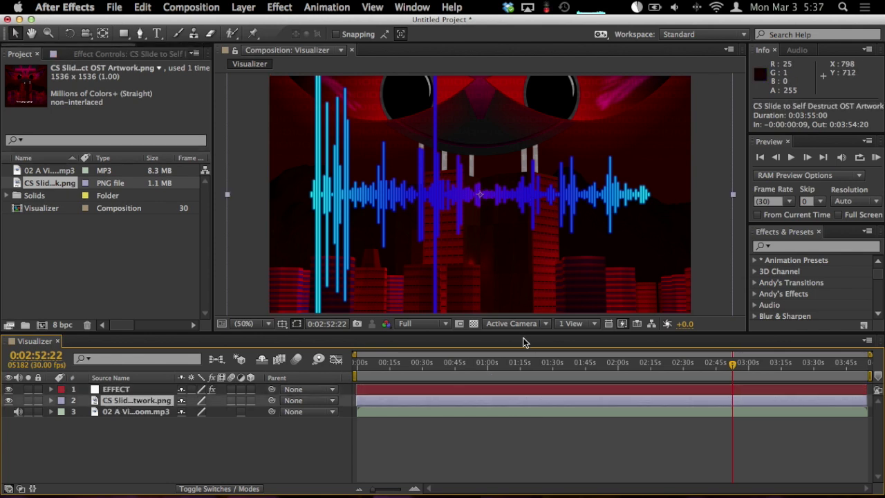
drag(652, 113, 656, 173)
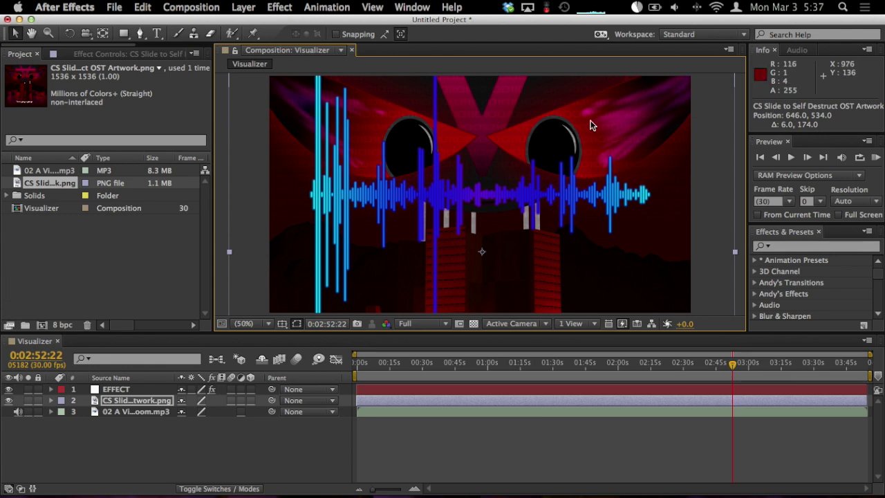
Apply the Hue/Saturation effect, found by searching 'hue', to the artwork layer.
click(823, 247)
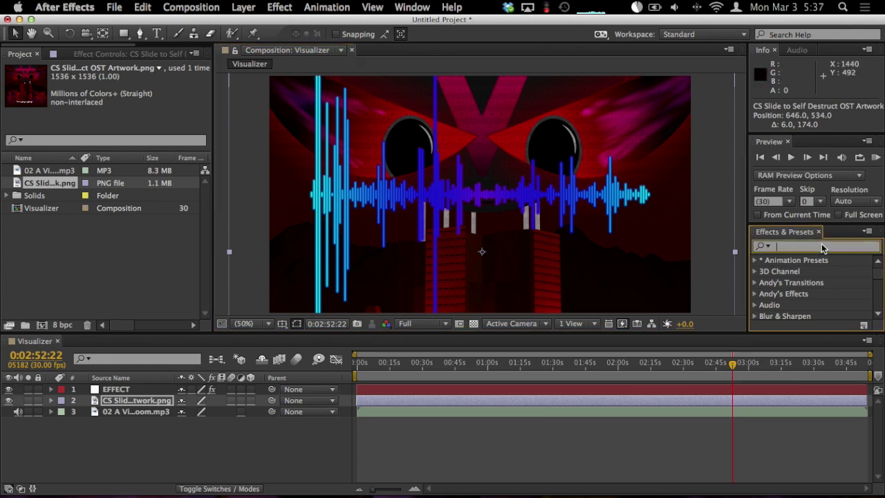
text(hue)
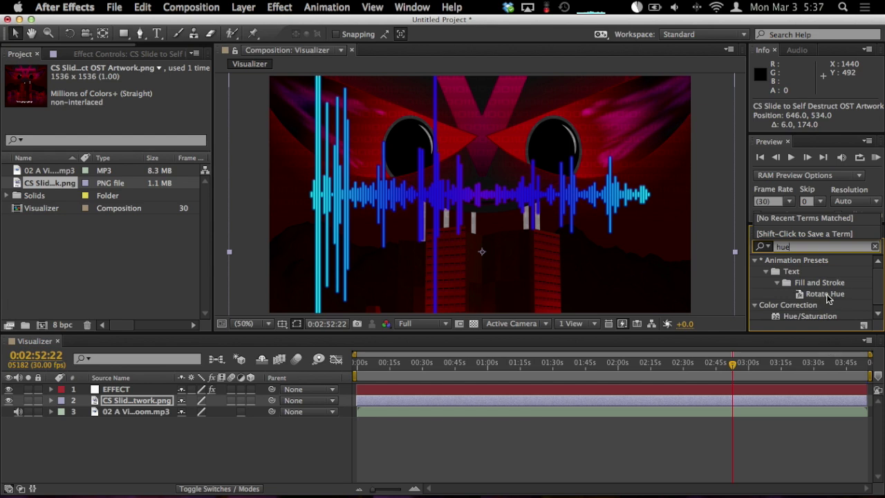
click(786, 317)
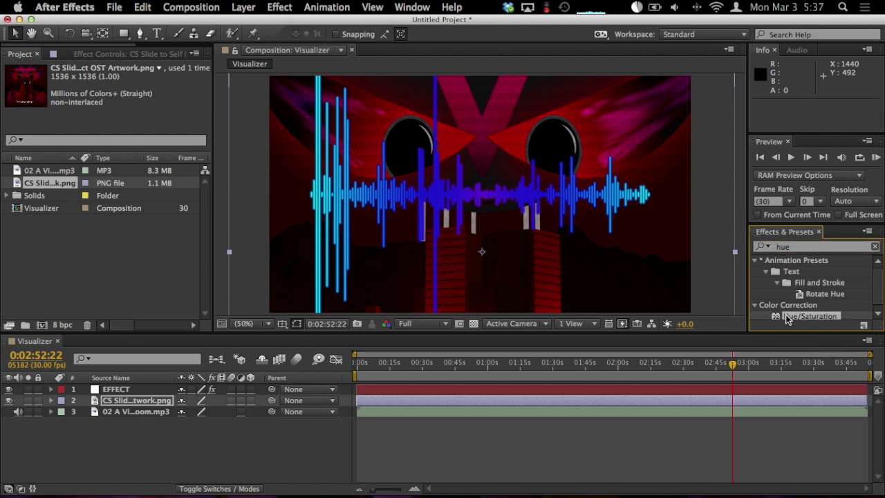
drag(787, 318, 507, 399)
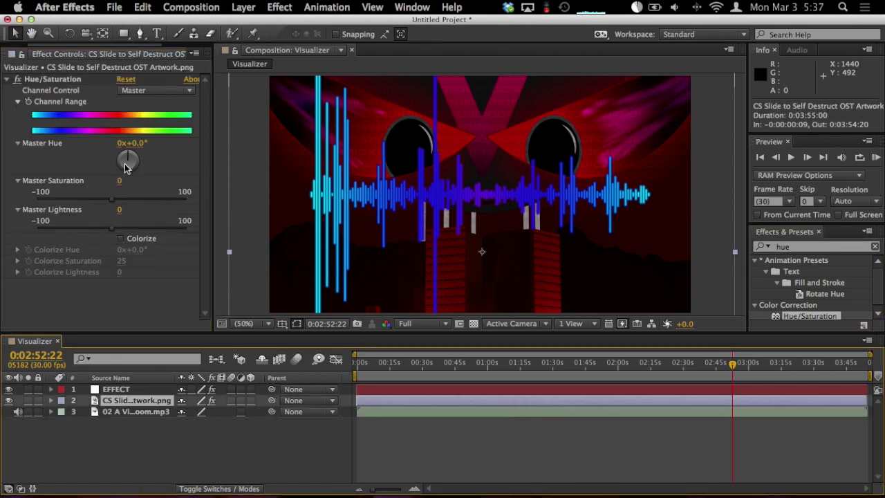
Set Master Hue to 184° so the artwork turns teal, and preview the combined look.
drag(128, 163, 125, 208)
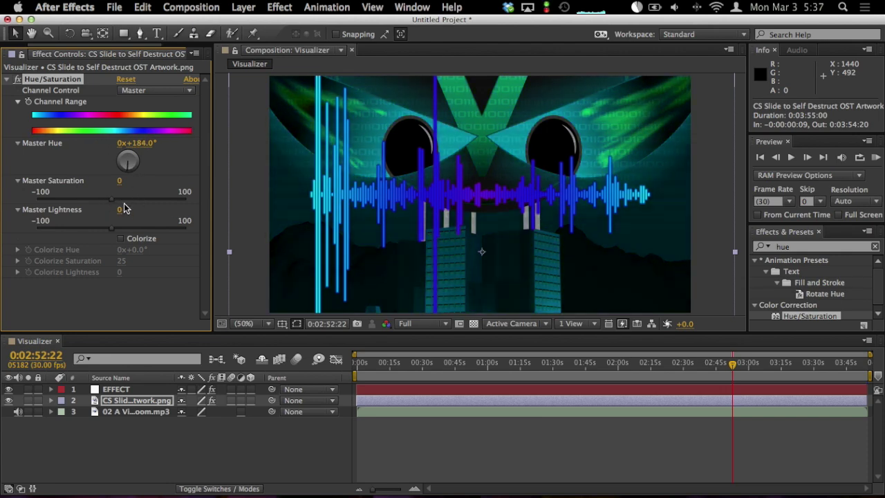
drag(691, 363, 472, 379)
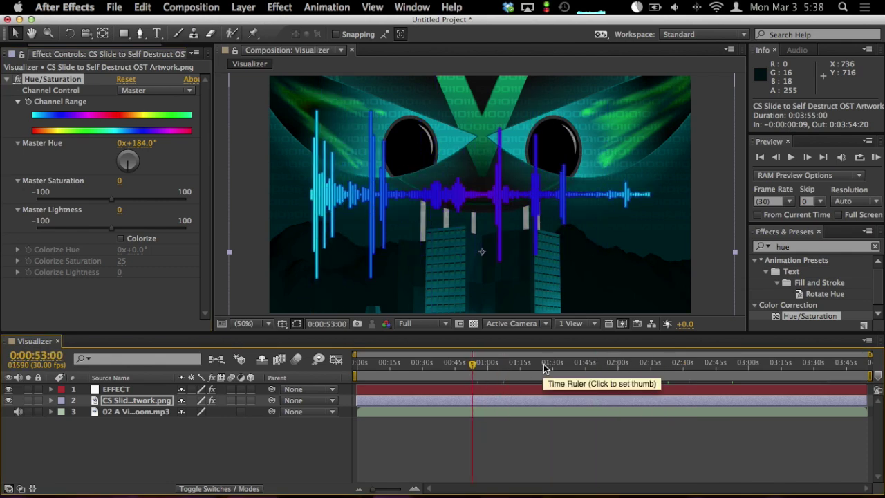
key(space)
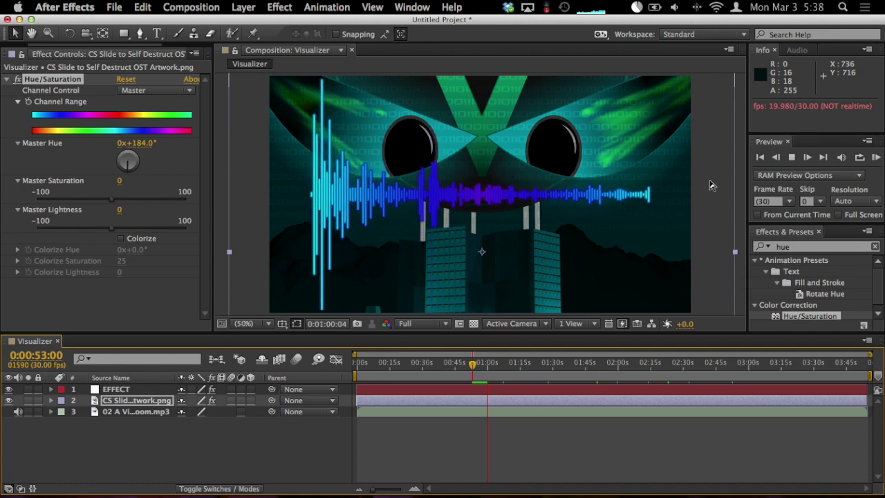
click(479, 365)
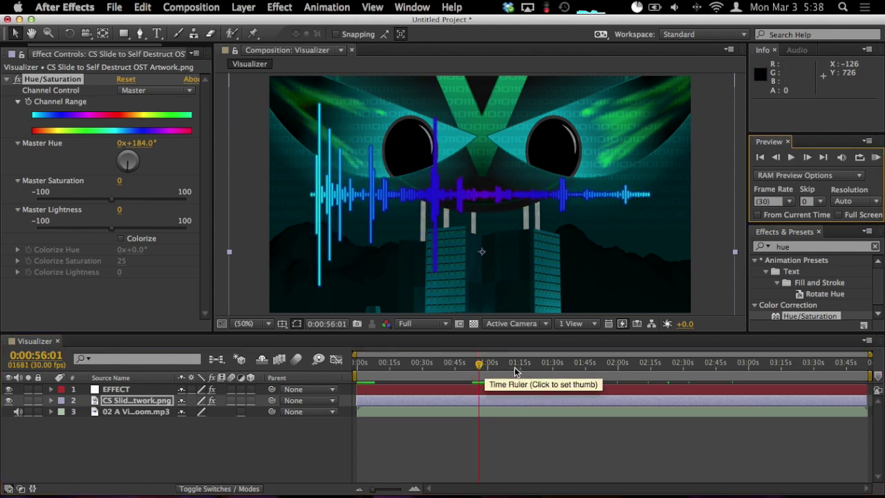
Add the Visualizer composition to the Render Queue and render it to Visualizer.mov.
click(111, 7)
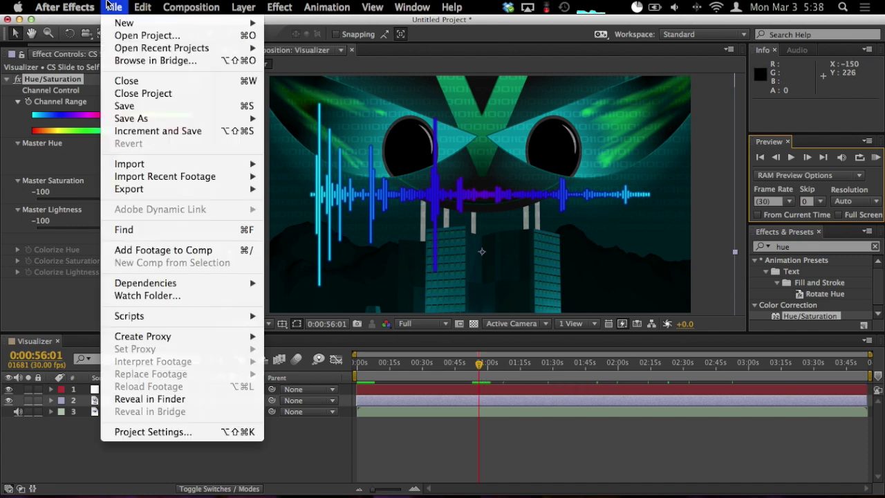
mouse_move(150, 188)
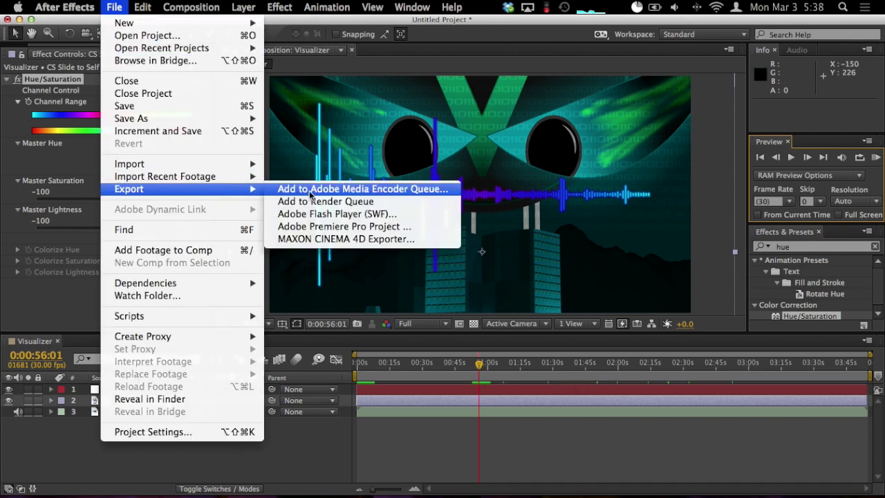
click(405, 203)
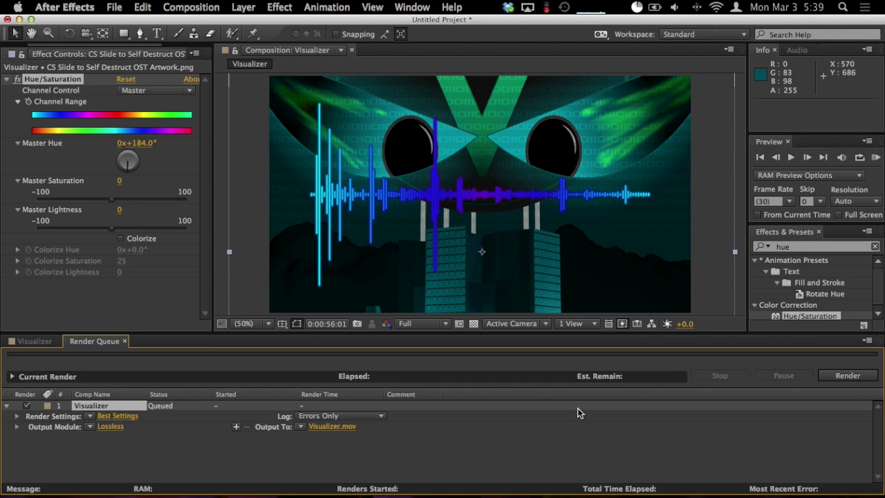
click(849, 376)
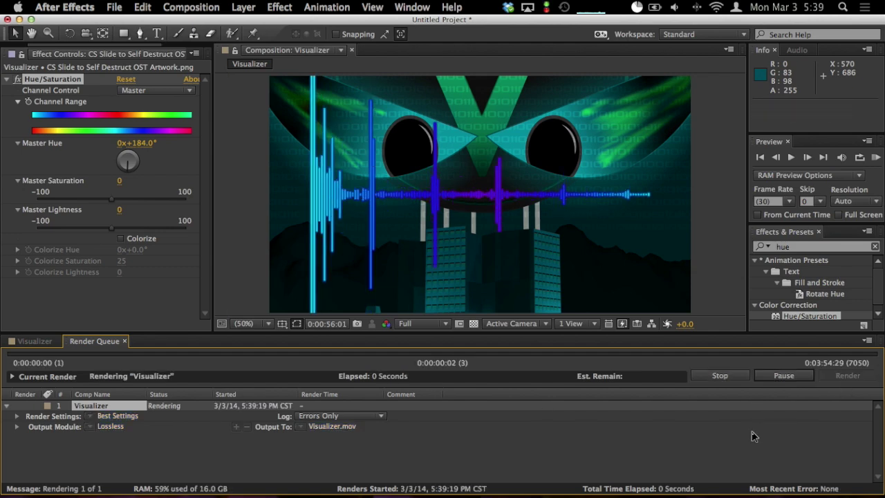